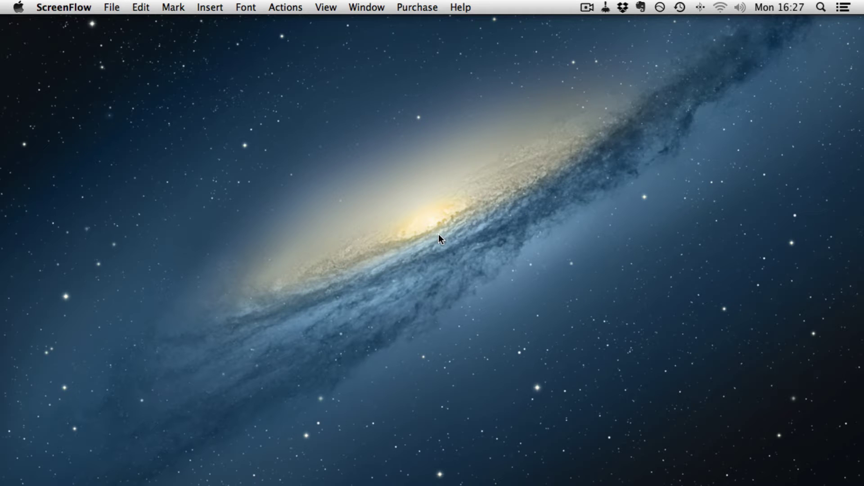
Cycle the application switcher from ScreenFlow through to Finder
key(super+Tab)
key(super+Tab)
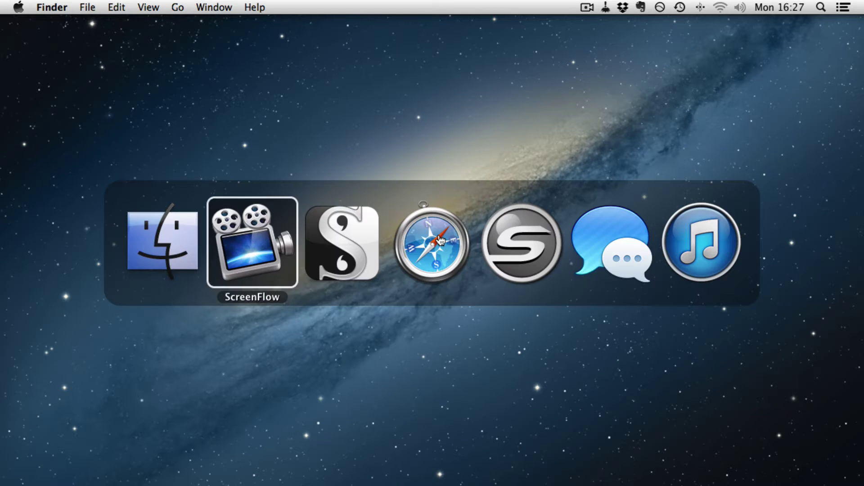
key(super+Tab)
key(super+Tab)
key(super+Tab)
key(super+Tab)
key(super+Tab)
key(super+Tab)
key(super+Tab)
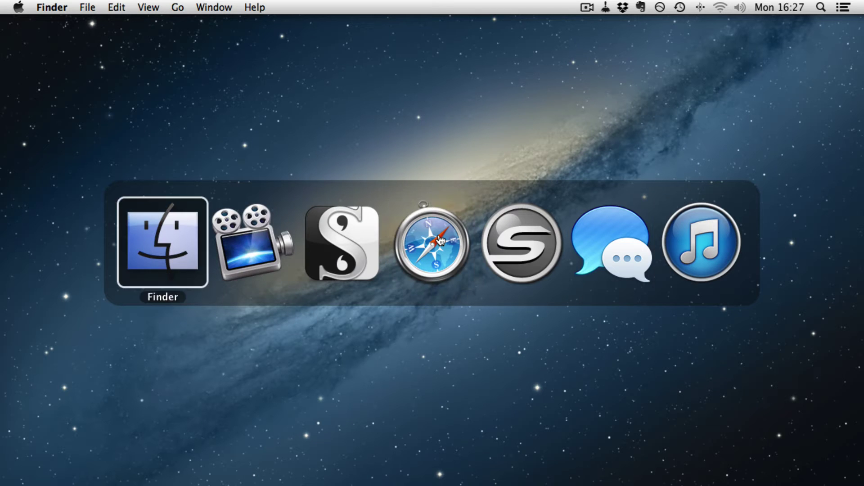
key(super+Tab)
key(super+Tab)
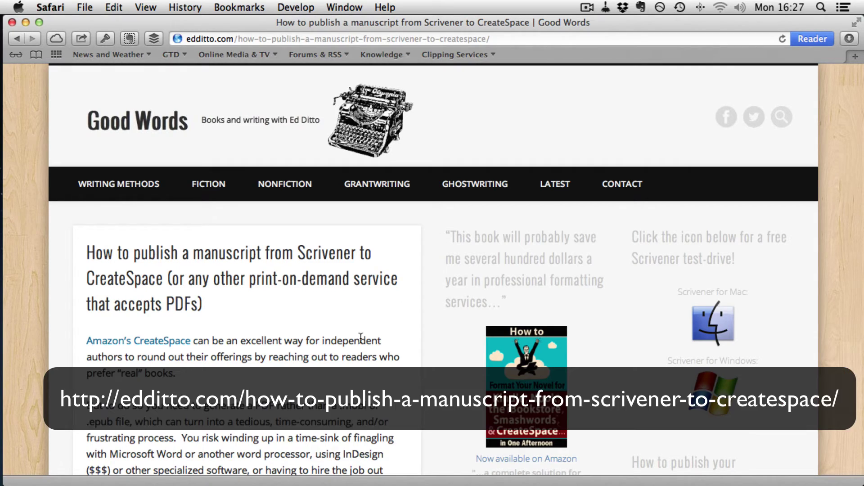
Scroll through the edditto.com Scrivener-to-CreateSpace publishing article
scroll(361, 341, down, 10)
scroll(360, 341, down, 20)
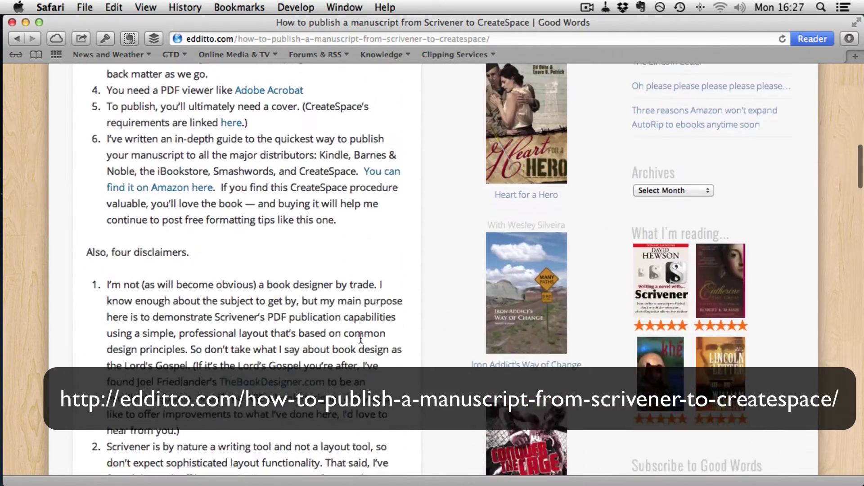
scroll(361, 338, down, 12)
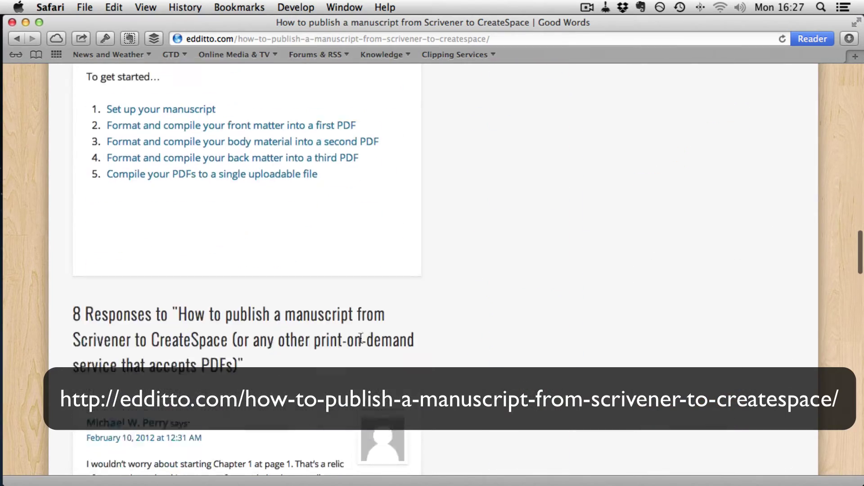
scroll(360, 340, up, 5)
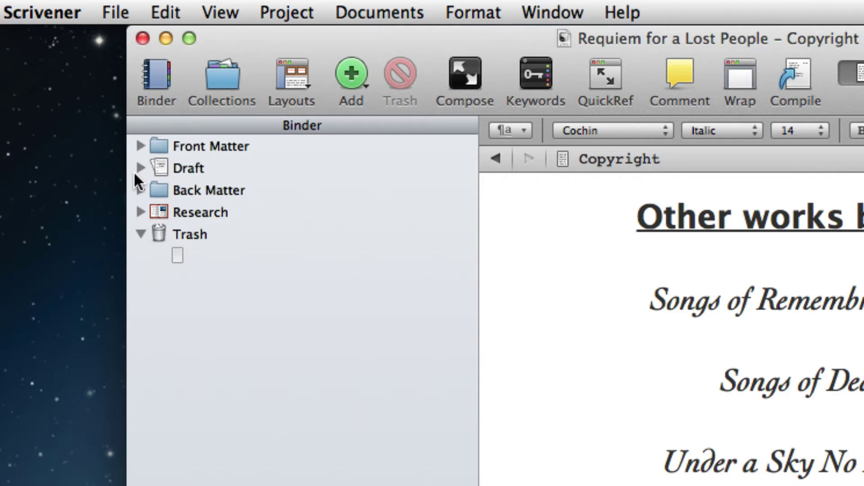
Expand Front Matter to review the Title, Copyright, Dedication and Half Title pages, then collapse it
click(141, 146)
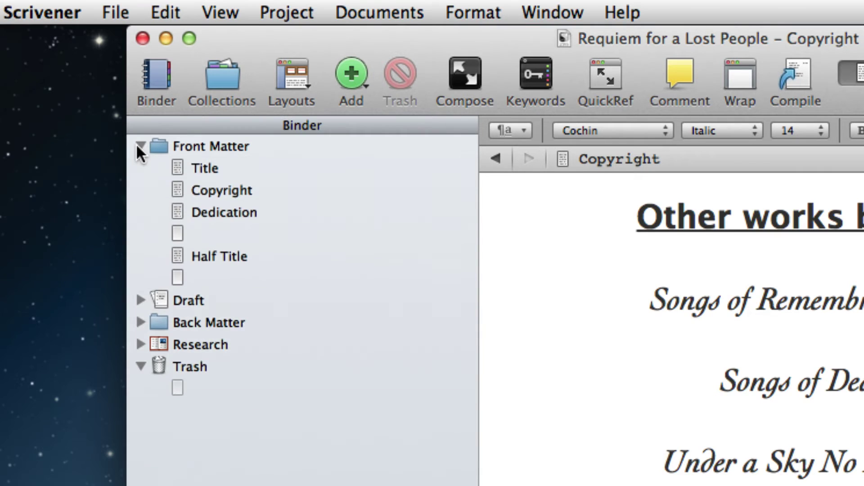
click(212, 167)
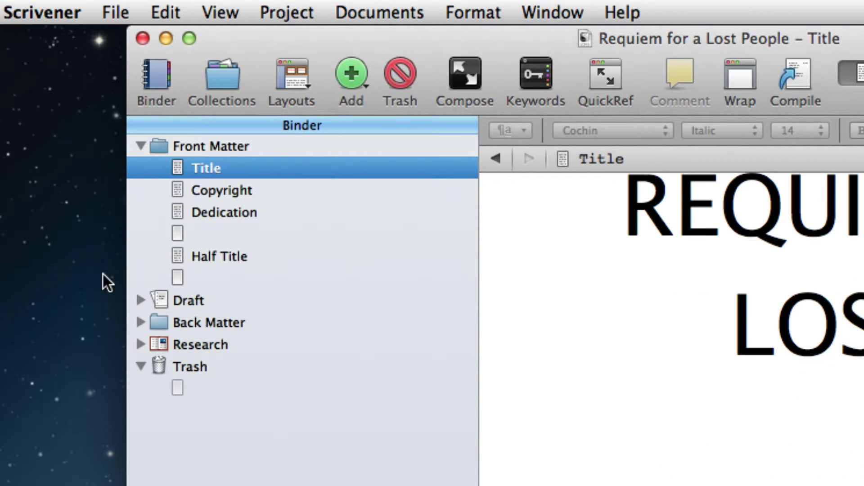
click(198, 200)
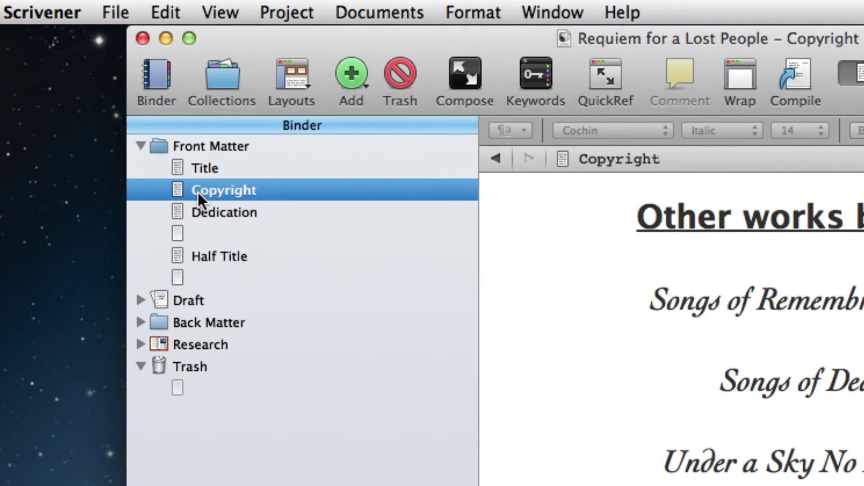
click(230, 215)
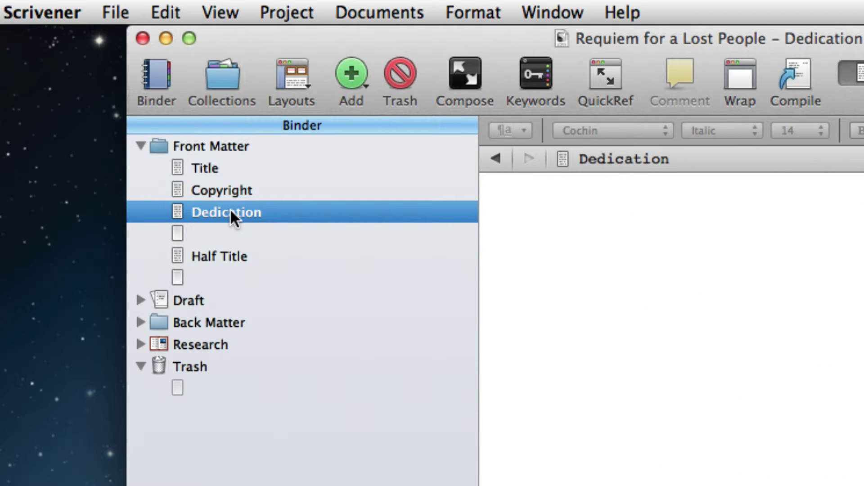
click(239, 253)
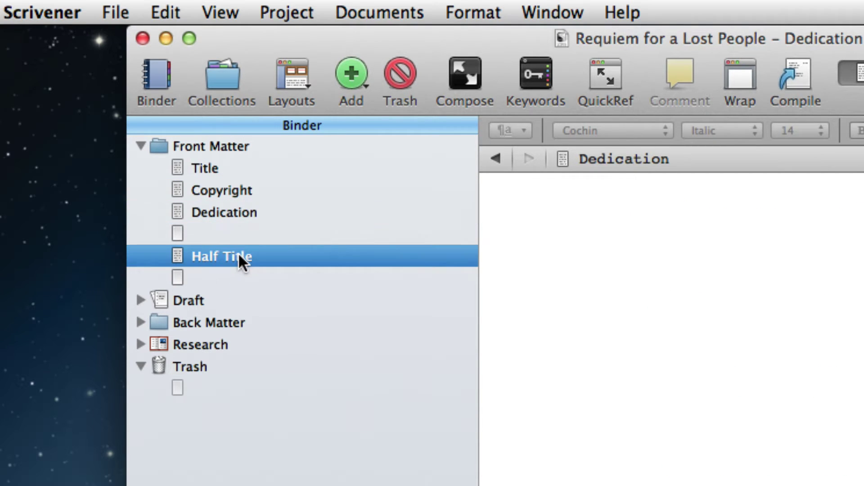
click(140, 144)
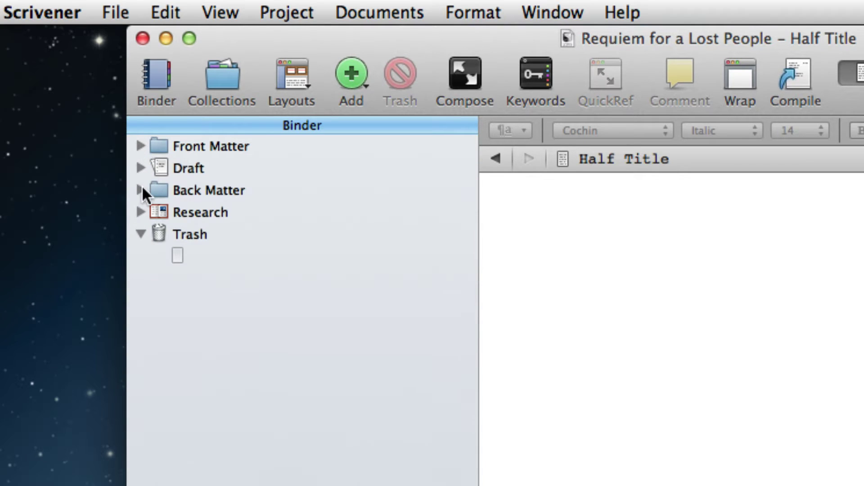
Review the Back Matter's Acknowledgements and About the Author documents, then collapse Back Matter
click(140, 189)
click(250, 212)
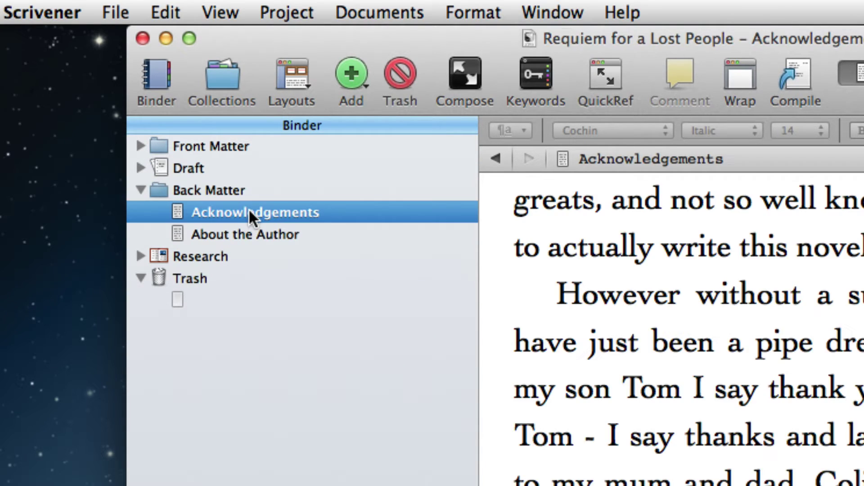
scroll(671, 329, up, 6)
click(258, 233)
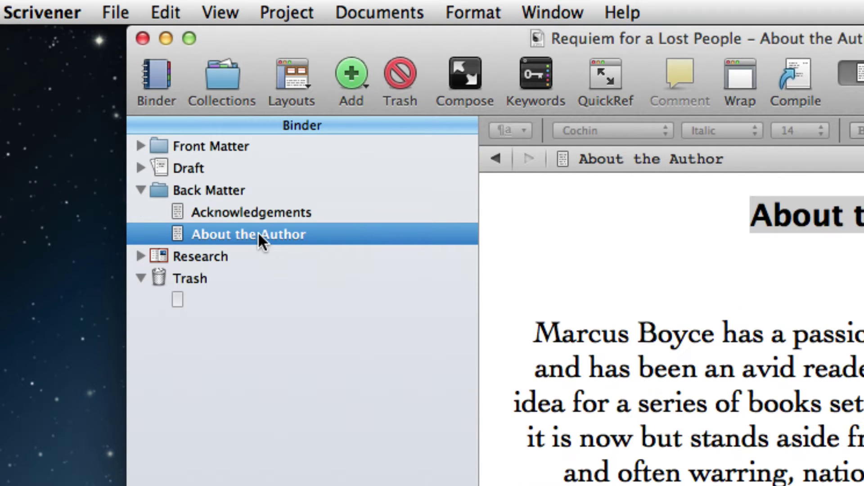
scroll(689, 329, down, 2)
scroll(675, 328, up, 5)
click(140, 185)
Expand the Draft folder to look through its chapters, then collapse it again
click(140, 168)
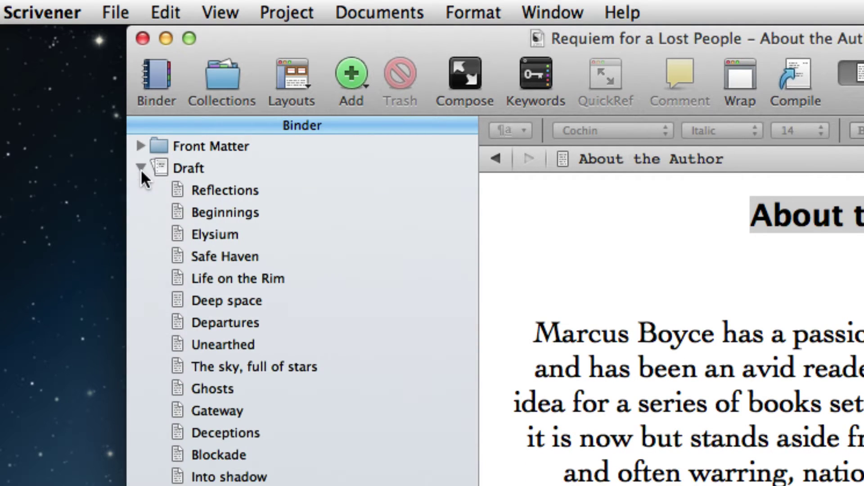
scroll(290, 411, down, 10)
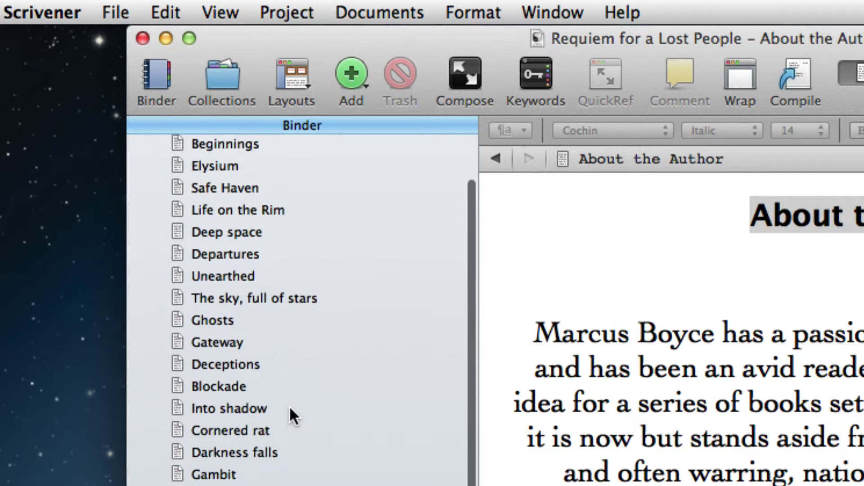
scroll(289, 406, down, 1)
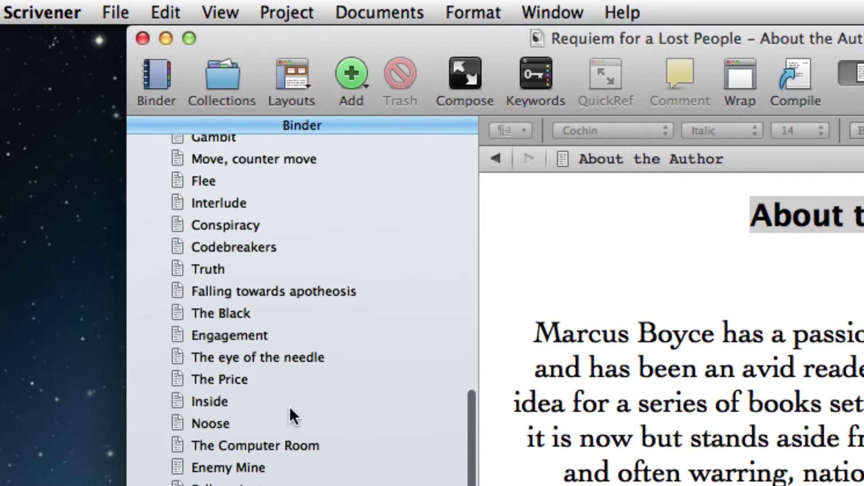
scroll(289, 406, up, 15)
scroll(289, 406, down, 10)
scroll(289, 406, up, 10)
click(141, 167)
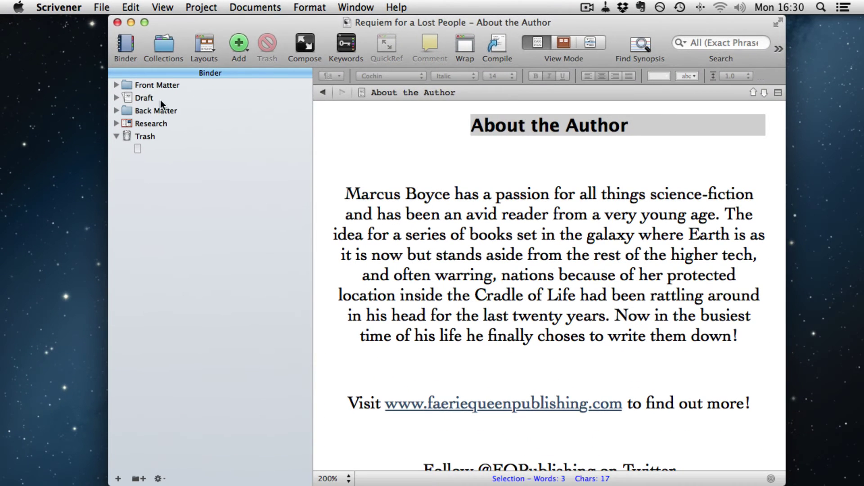
Show the Draft chapters as corkboard index cards
click(144, 98)
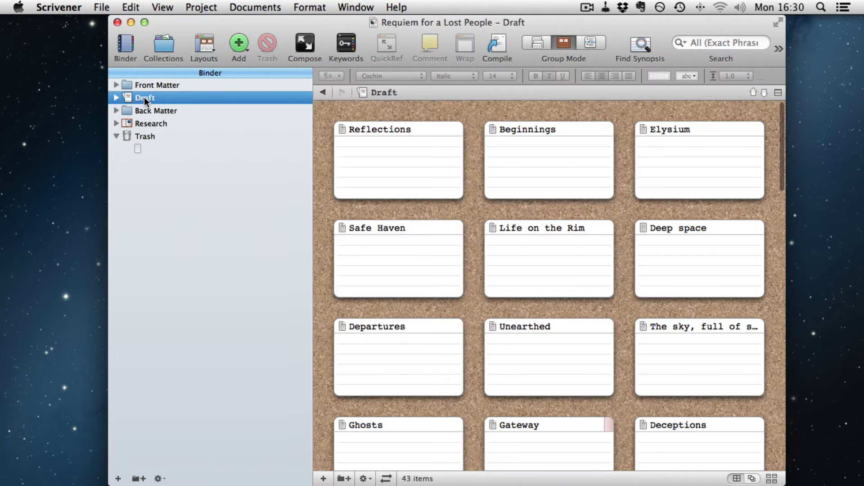
click(101, 7)
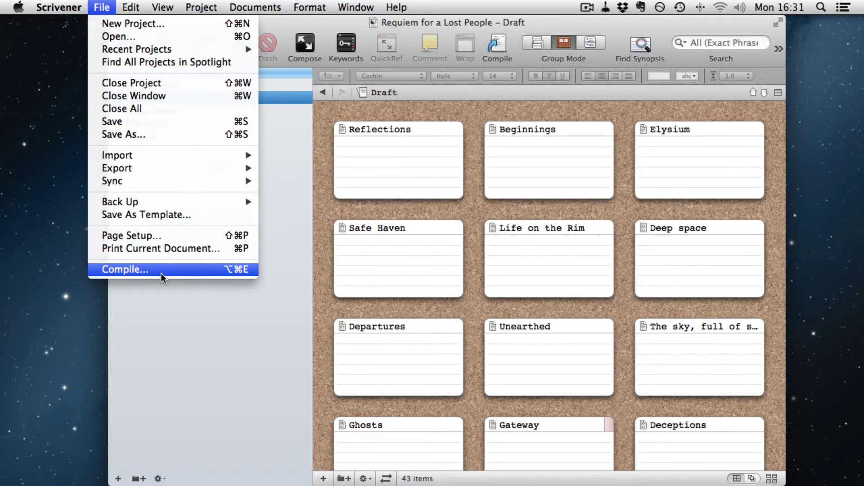
click(278, 339)
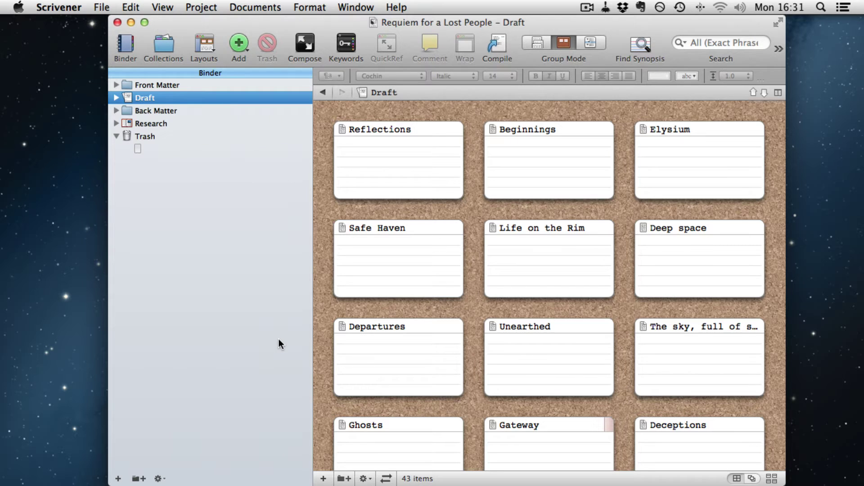
Open Compile and check the Contents, Publishing print layout and page-break Separators
key(super+alt+e)
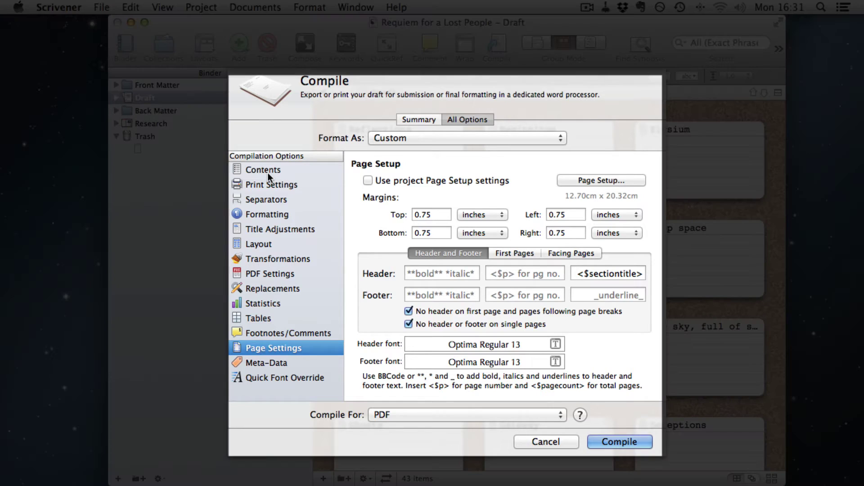
click(267, 171)
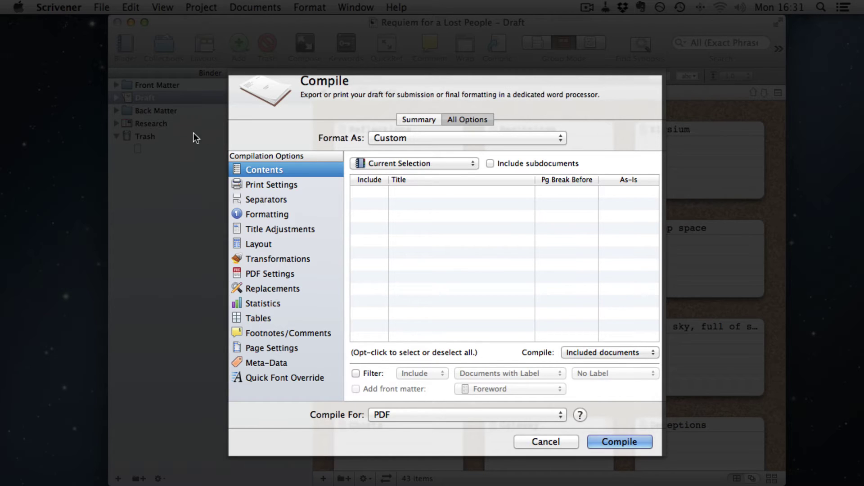
click(266, 184)
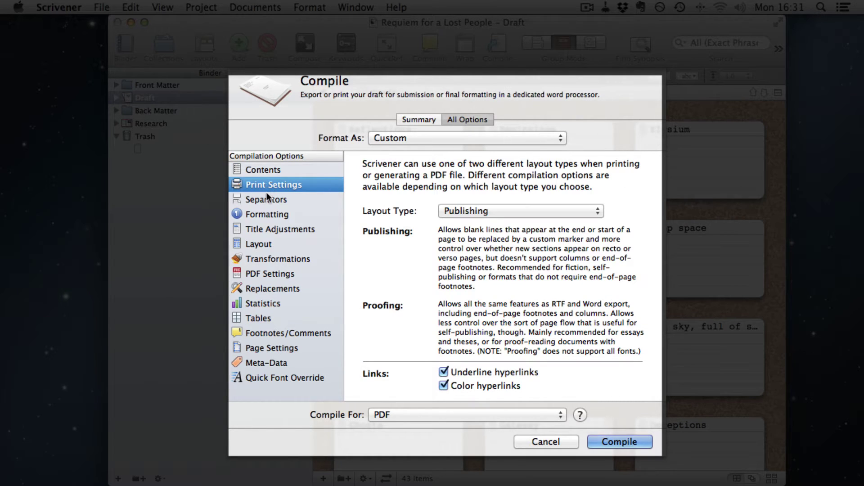
click(267, 200)
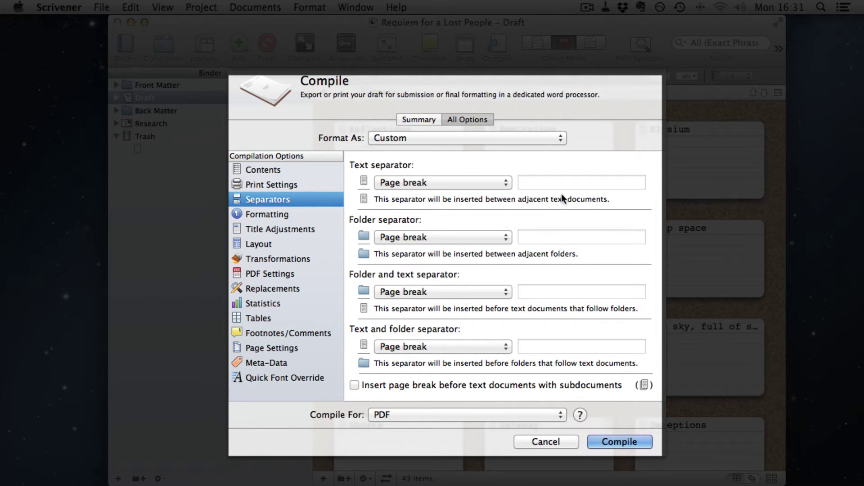
In Formatting, compare the previews for folder-level and text-level Level 1+ sections
click(266, 216)
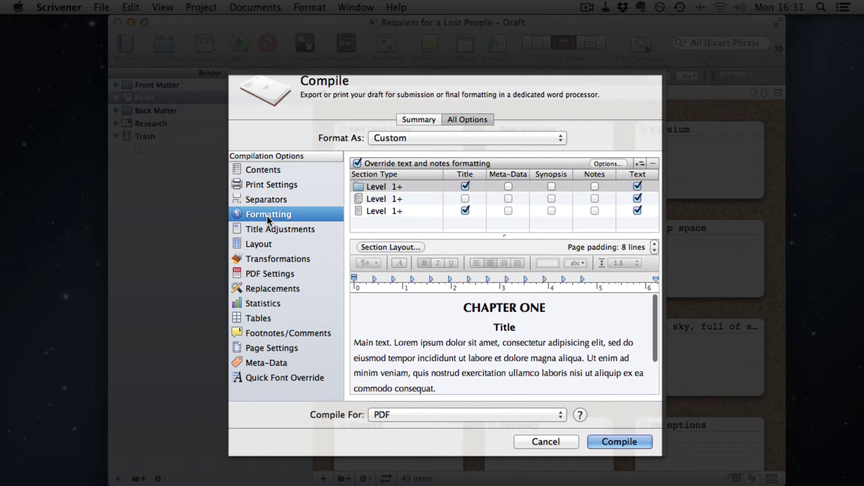
click(394, 233)
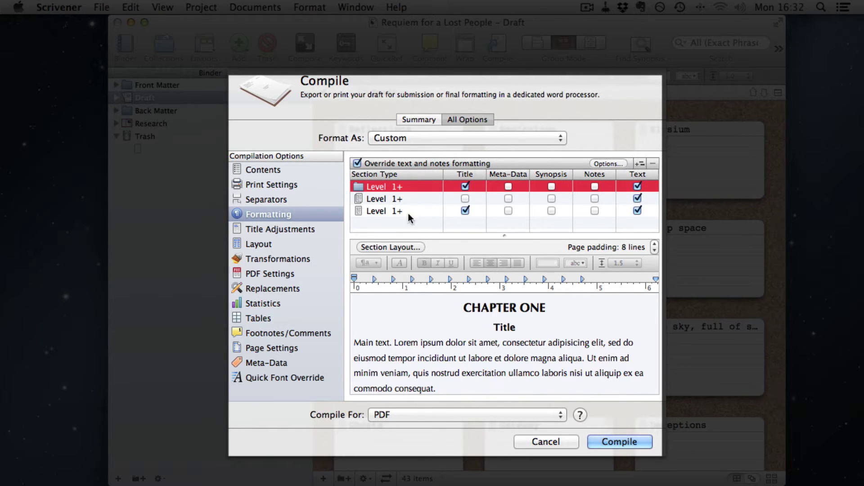
click(372, 211)
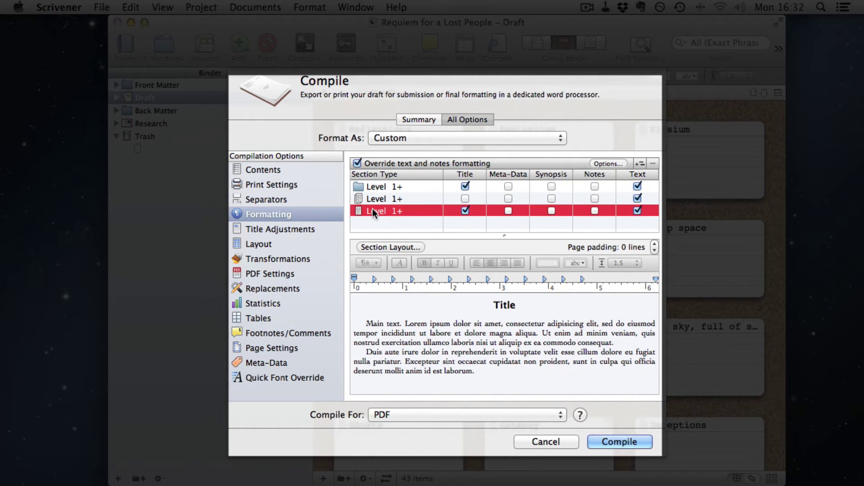
click(395, 182)
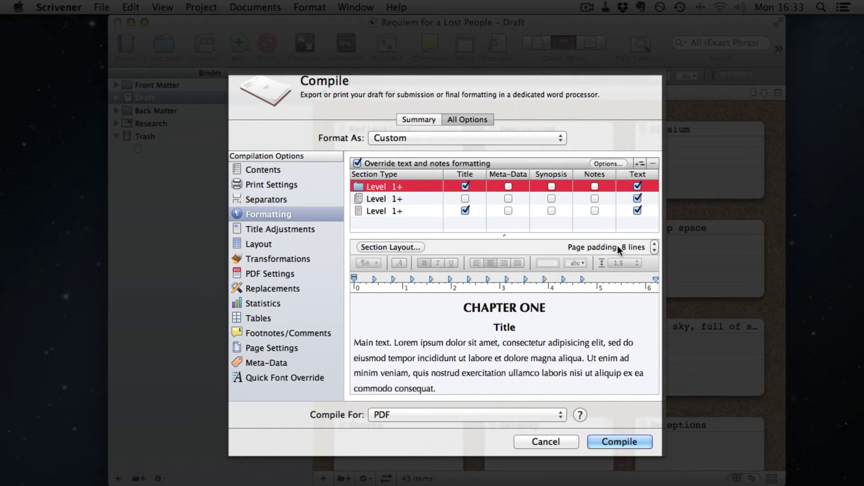
In Section Layout's First Page tab, toggle 'Always start section on a recto page' off, then cancel
click(376, 246)
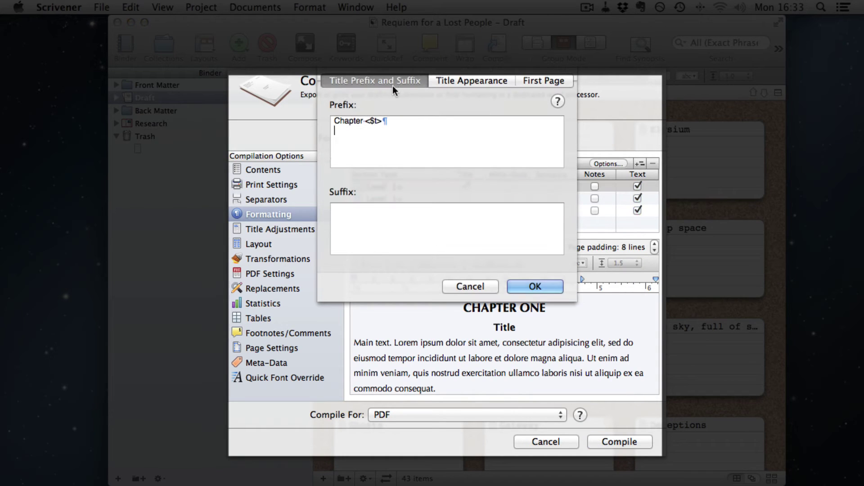
click(345, 131)
click(558, 81)
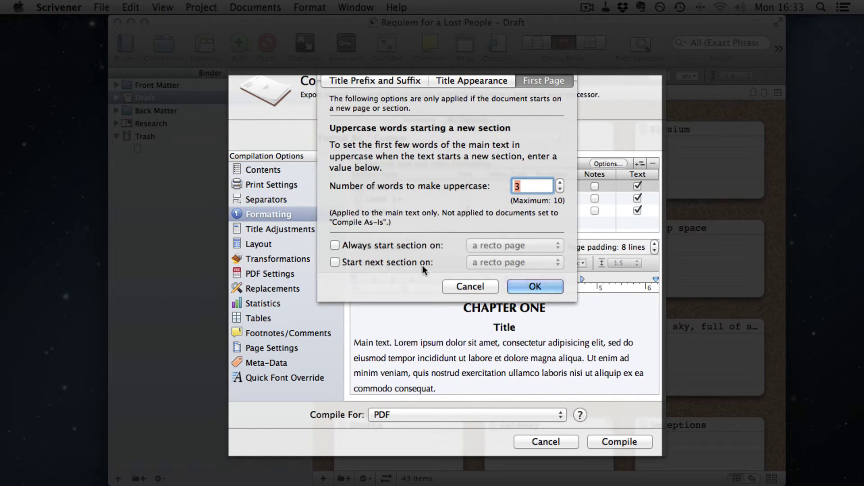
click(389, 245)
click(533, 247)
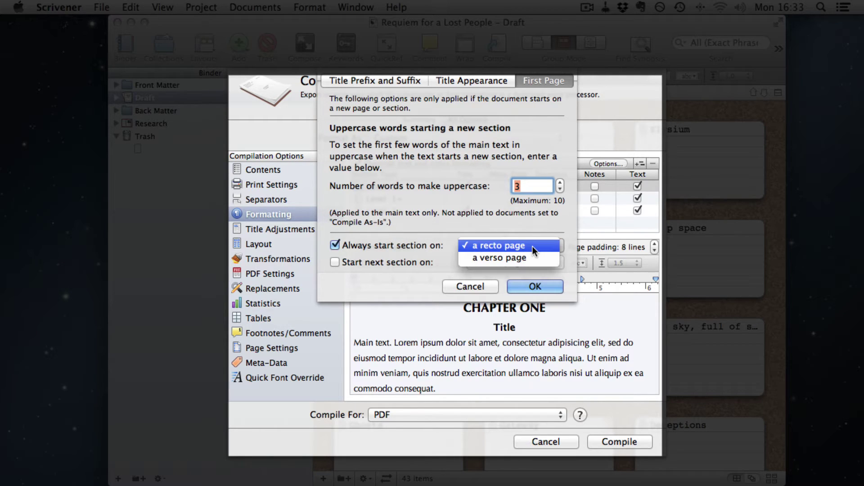
click(533, 247)
click(356, 247)
click(491, 287)
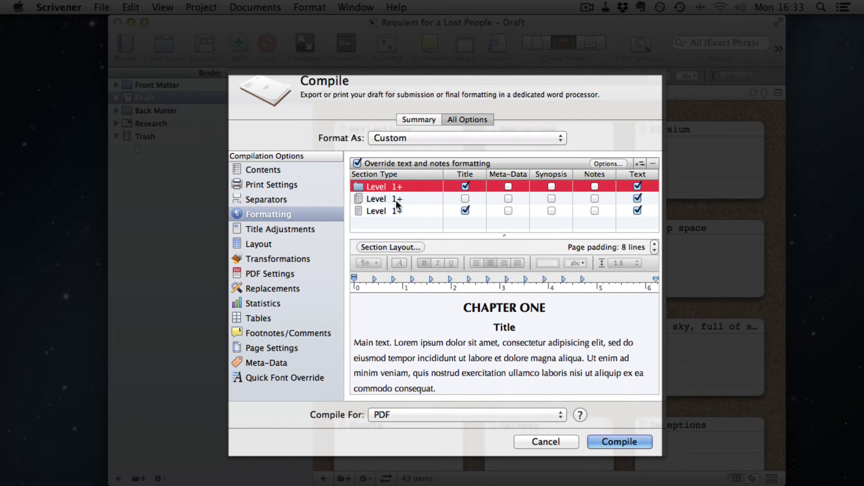
Inspect the third Level 1+ row's preview text, selecting the word 'ullamco'
click(398, 210)
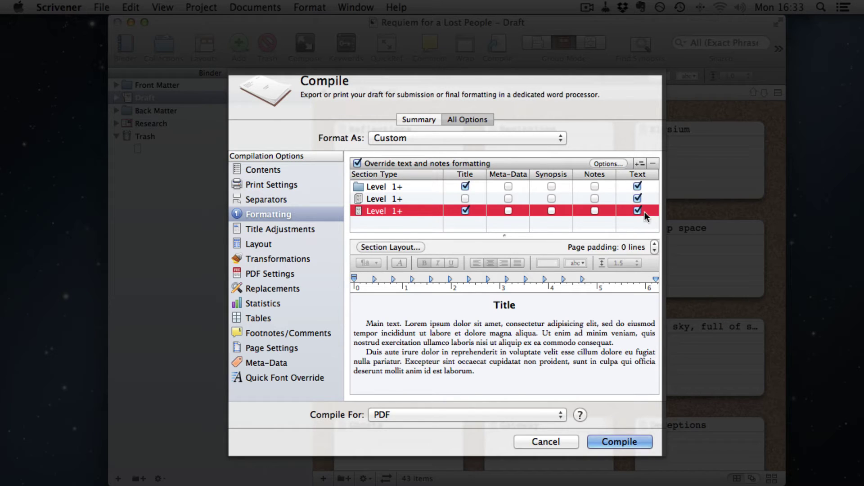
click(464, 367)
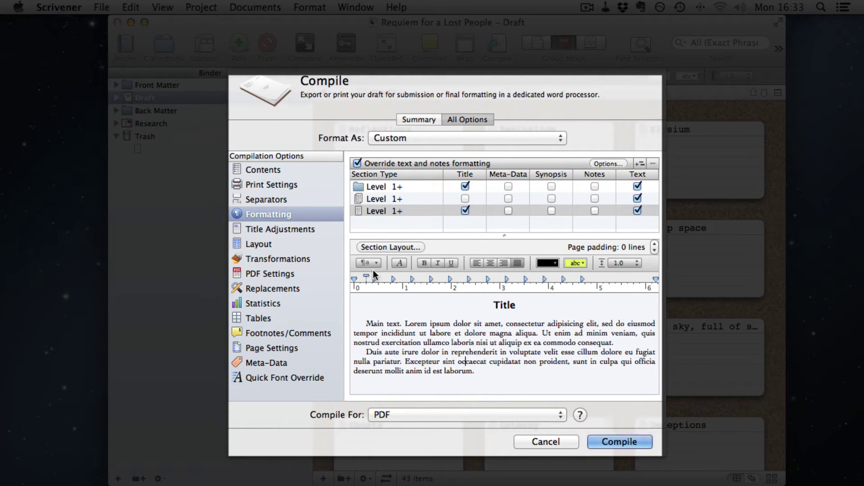
double_click(445, 342)
right_click(444, 336)
click(418, 333)
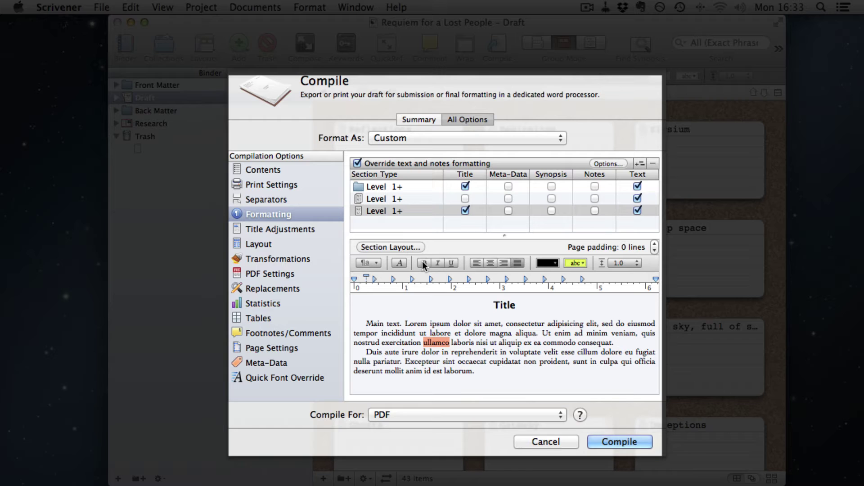
Check Section Layout's title prefix settings unchanged, then view the Title Adjustments options
click(394, 247)
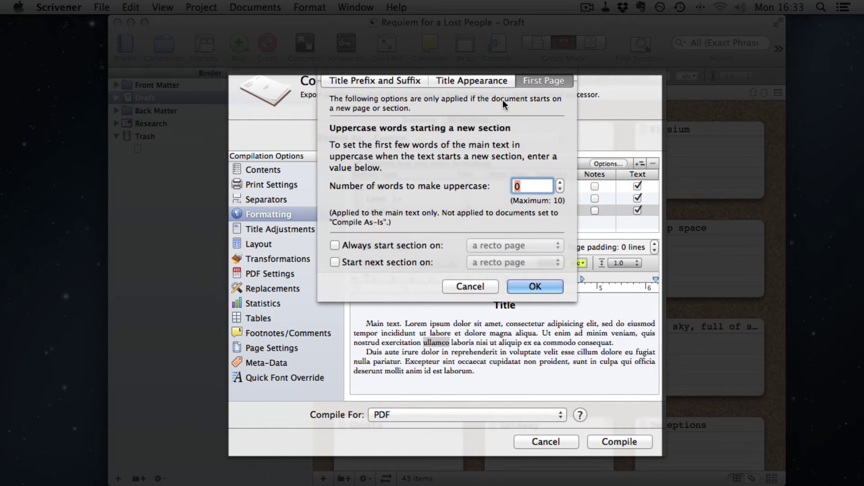
click(388, 77)
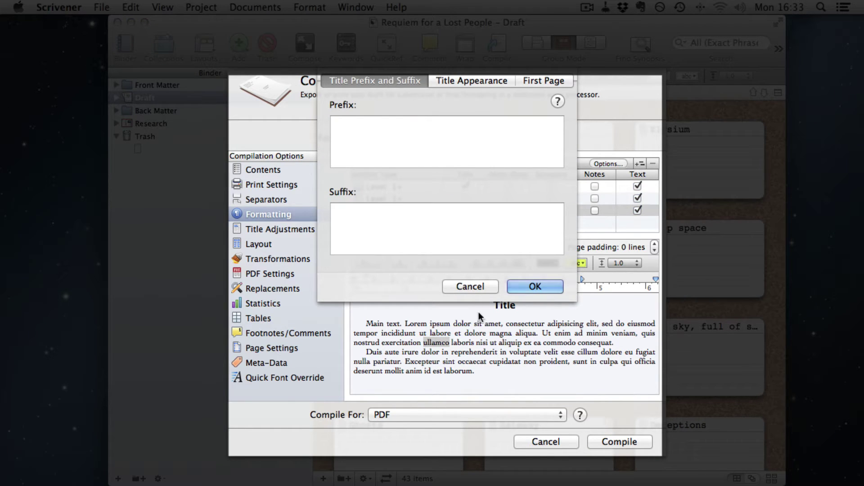
click(471, 287)
click(264, 230)
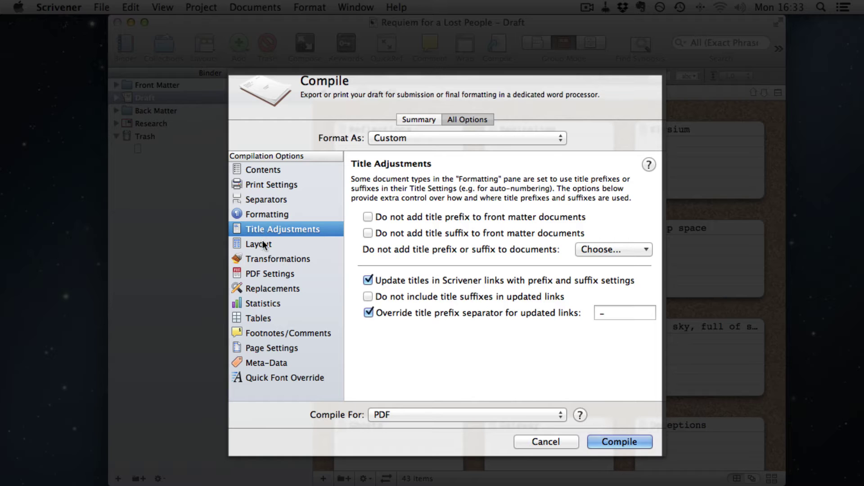
Look over Layout, Transformations and PDF Settings, then view the Footnotes/Comments options
click(266, 244)
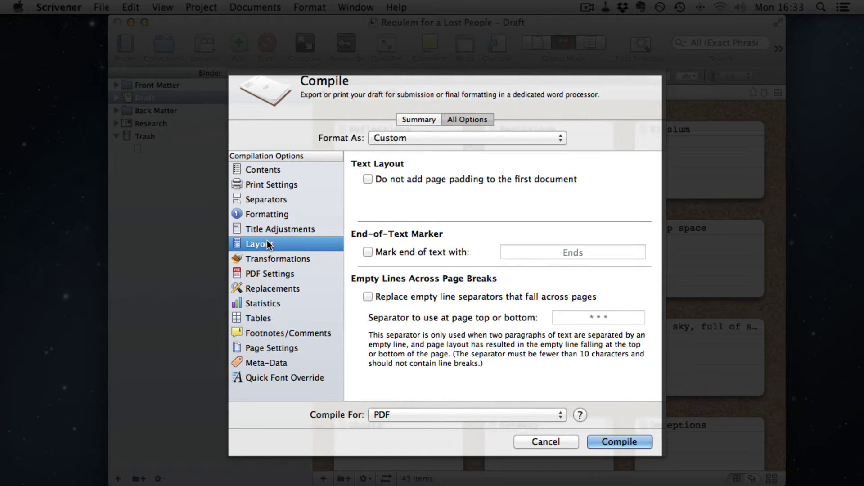
click(267, 255)
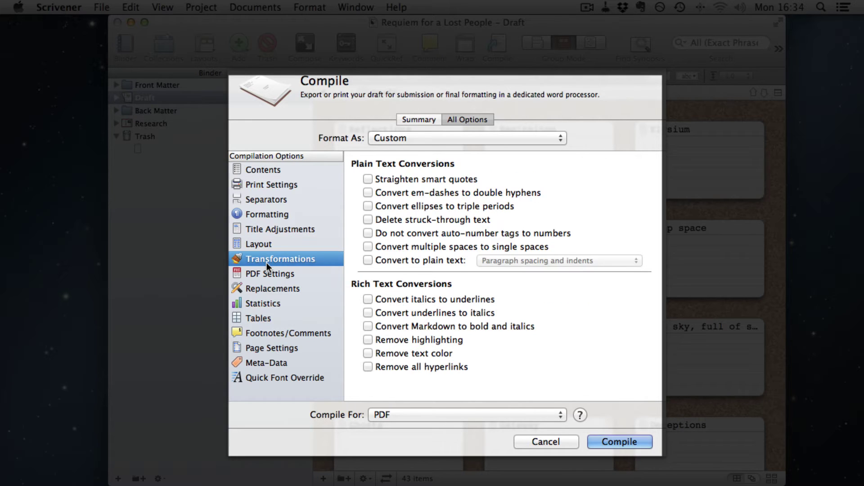
click(267, 274)
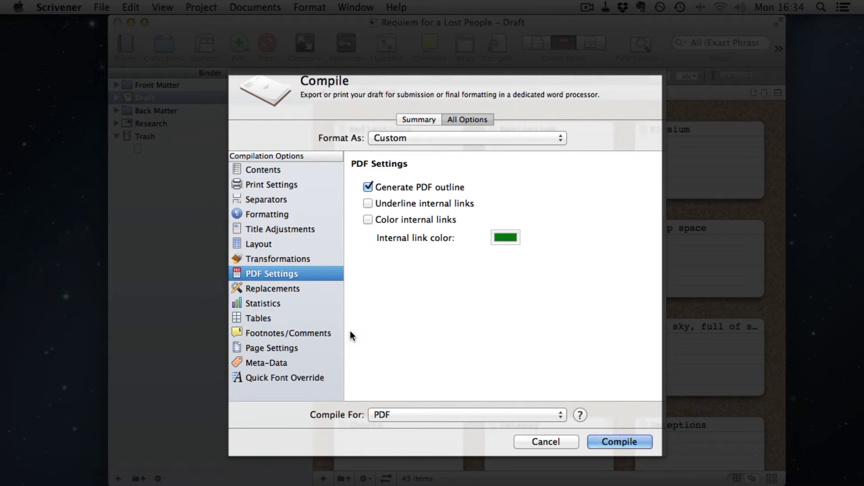
click(265, 333)
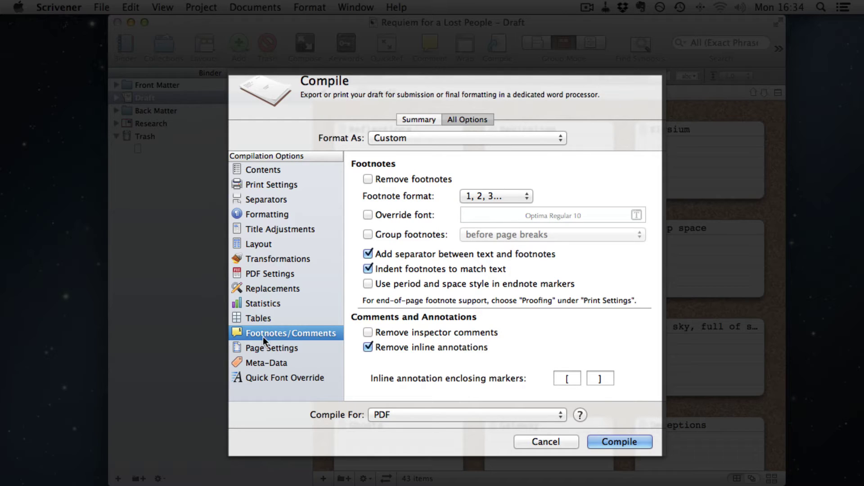
Show Page Settings and select the end of the <$sectiontitle> header code
click(263, 346)
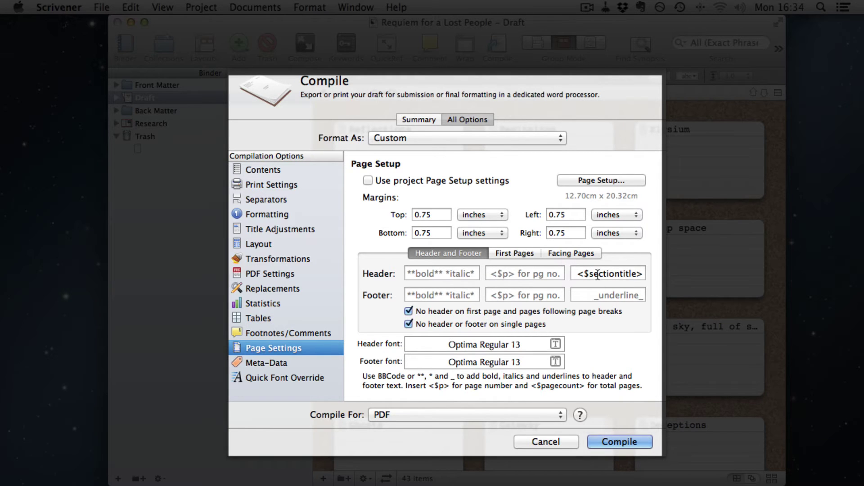
drag(601, 274, 689, 287)
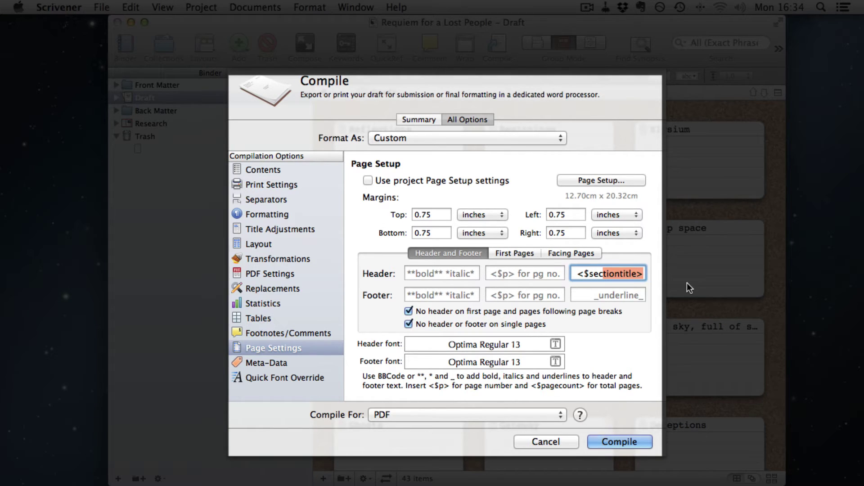
click(514, 255)
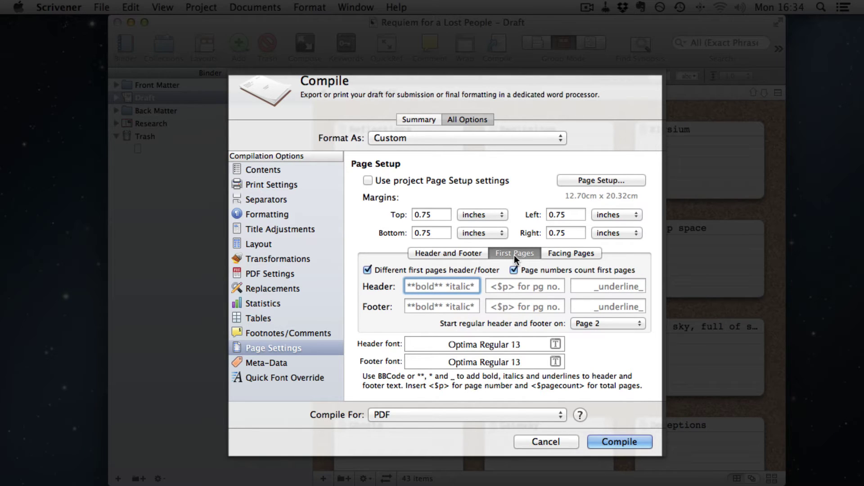
click(565, 254)
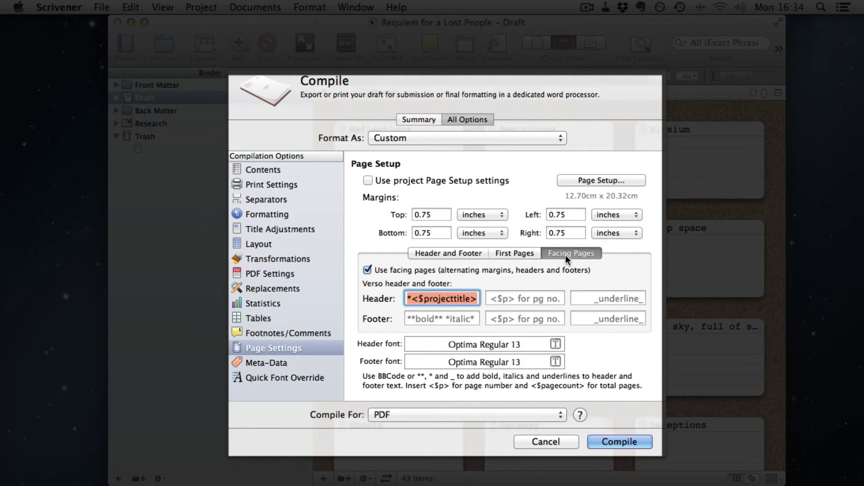
click(423, 299)
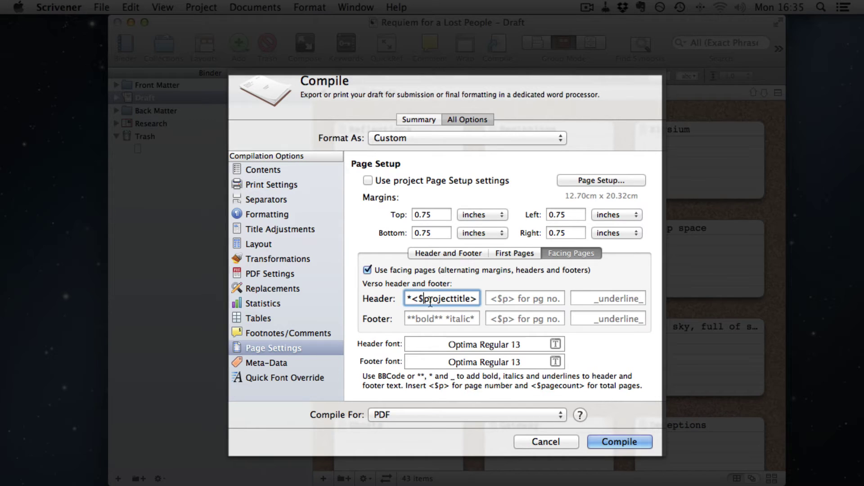
drag(448, 300, 507, 299)
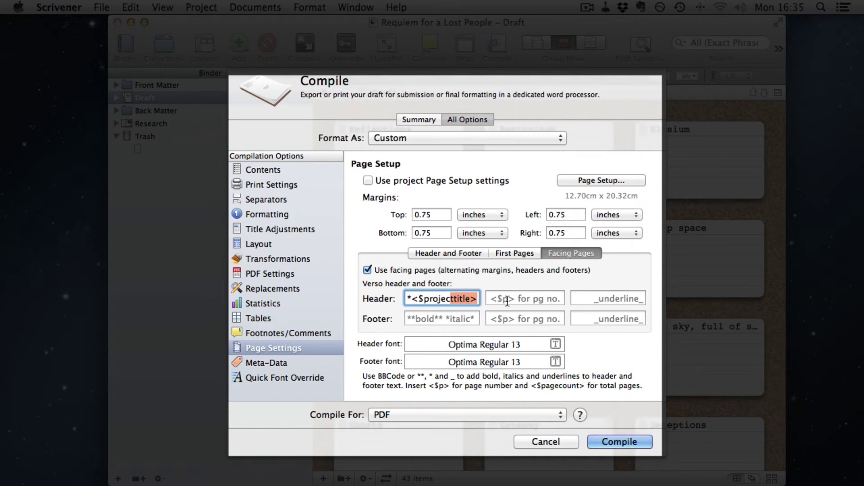
click(432, 253)
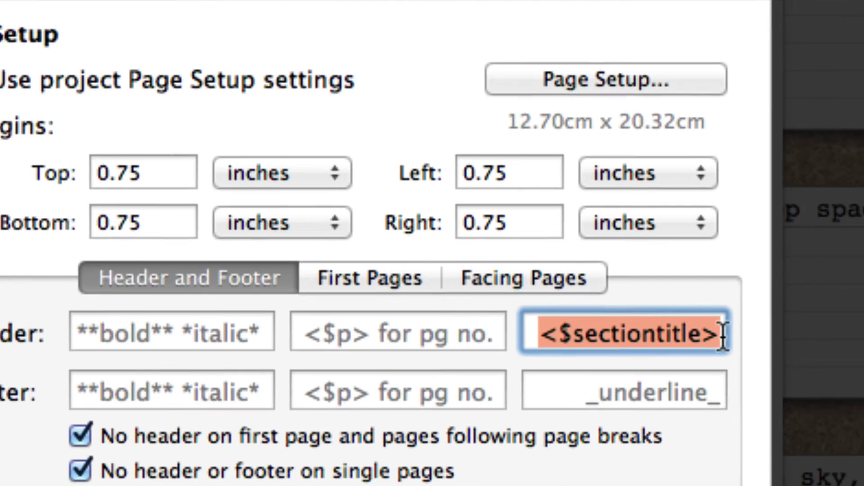
click(643, 273)
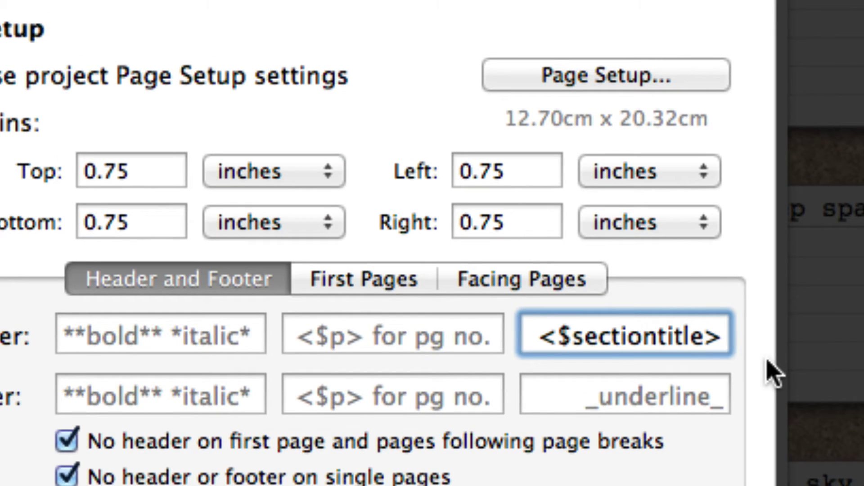
text(<)
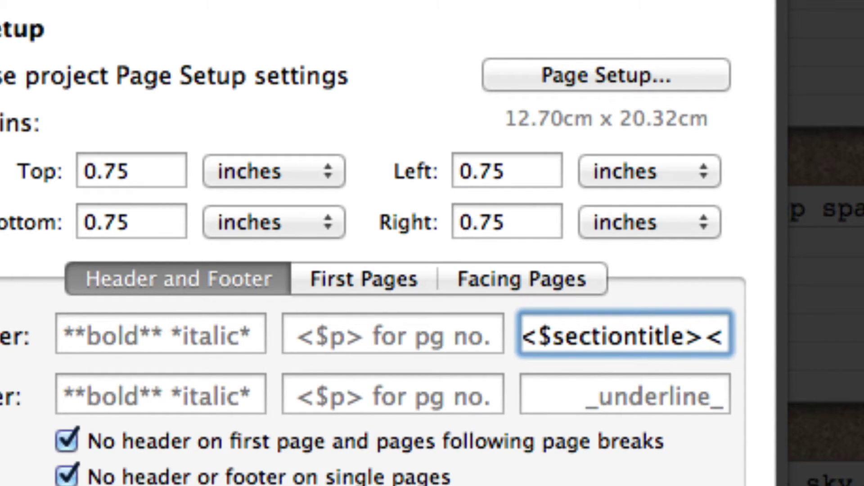
text($p>)
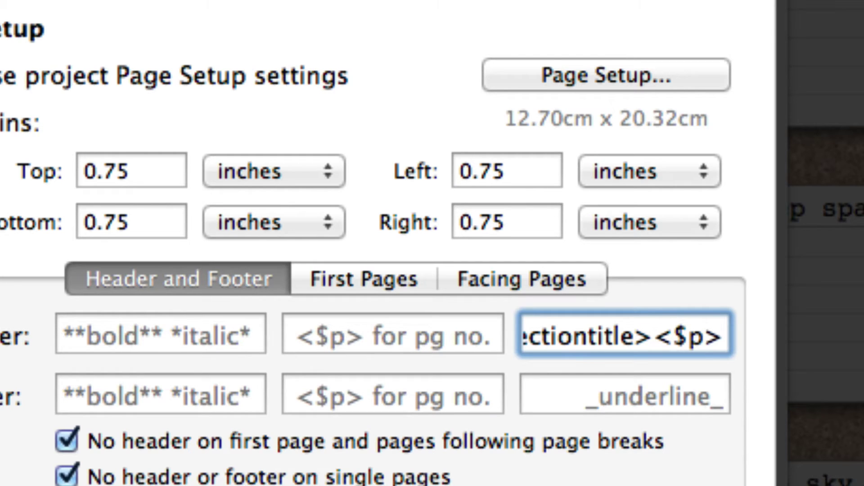
key(BackSpace)
key(BackSpace)
key(BackSpace)
key(BackSpace)
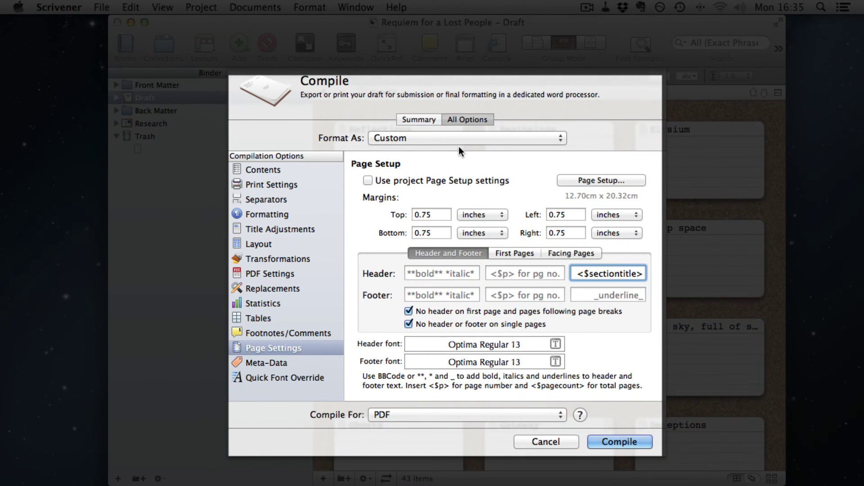
View the PDF metadata, try compiling, and dismiss the nothing-to-compile warning
click(279, 364)
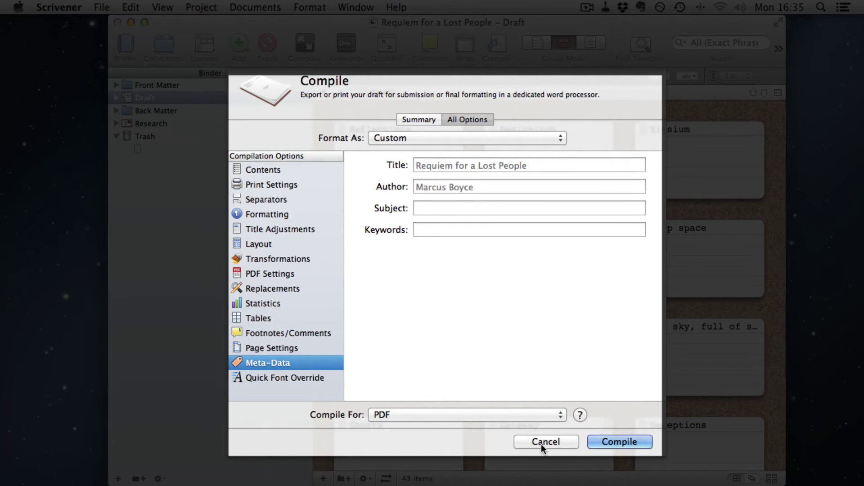
click(605, 445)
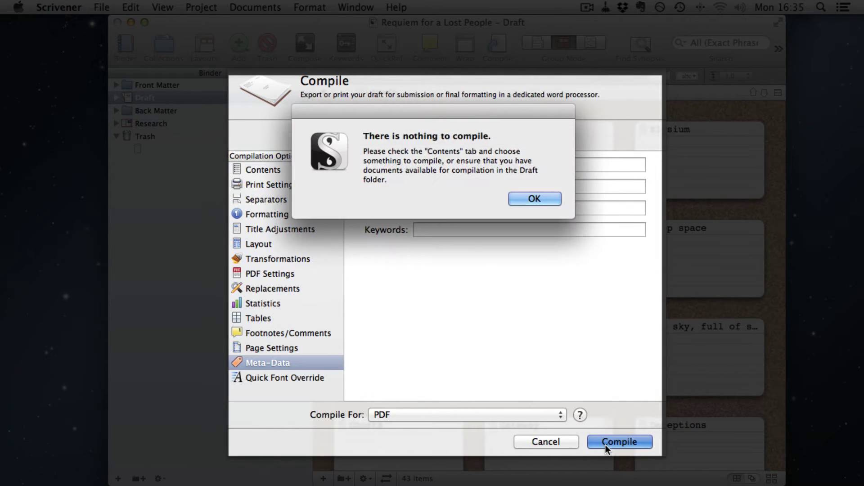
click(525, 197)
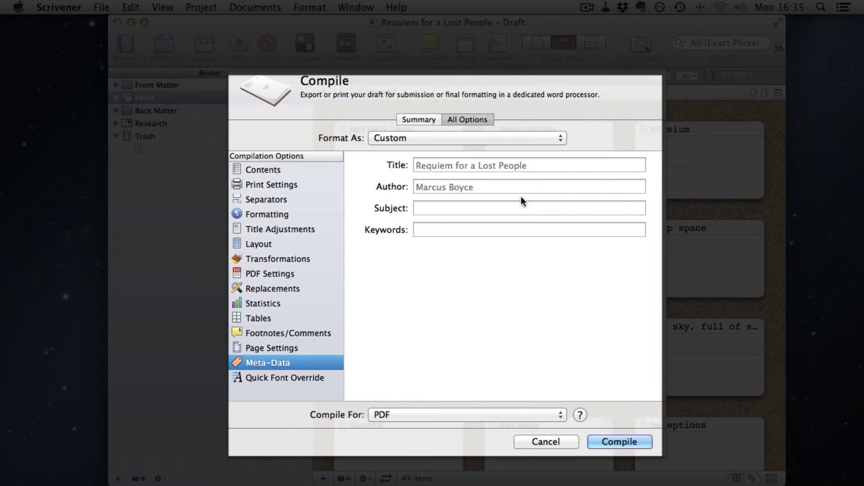
Set Contents to compile the whole Draft folder and review its included chapters
click(246, 171)
click(415, 167)
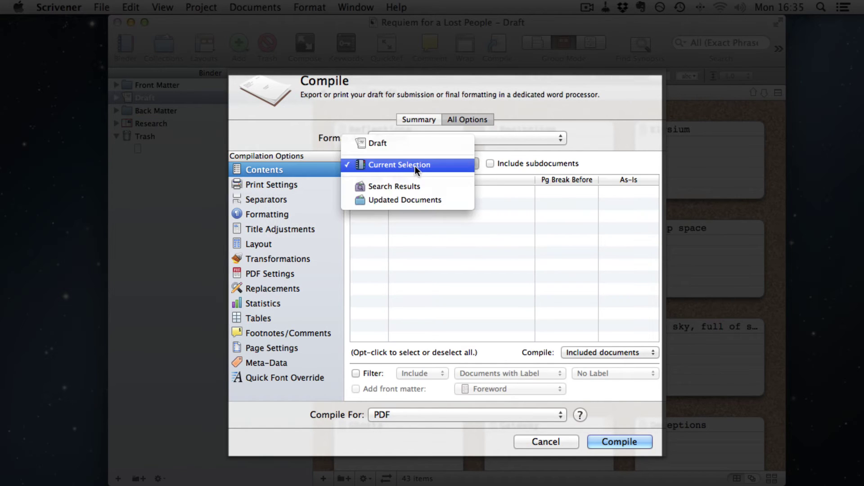
click(390, 148)
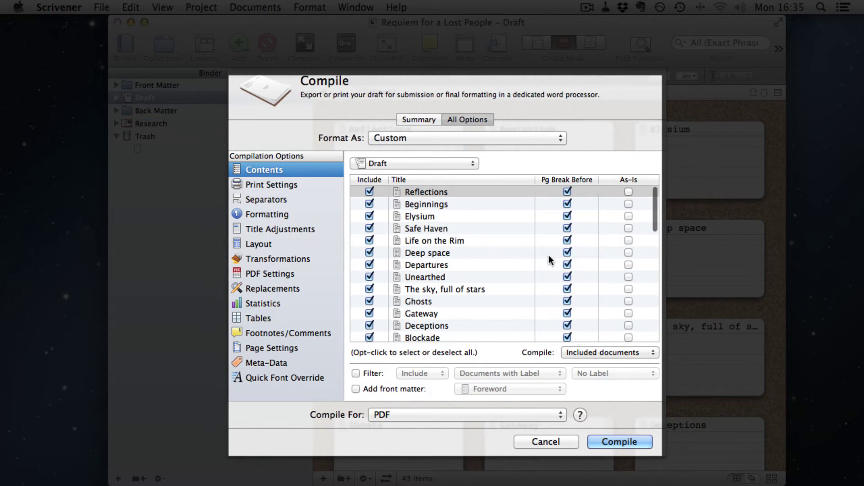
scroll(546, 279, down, 10)
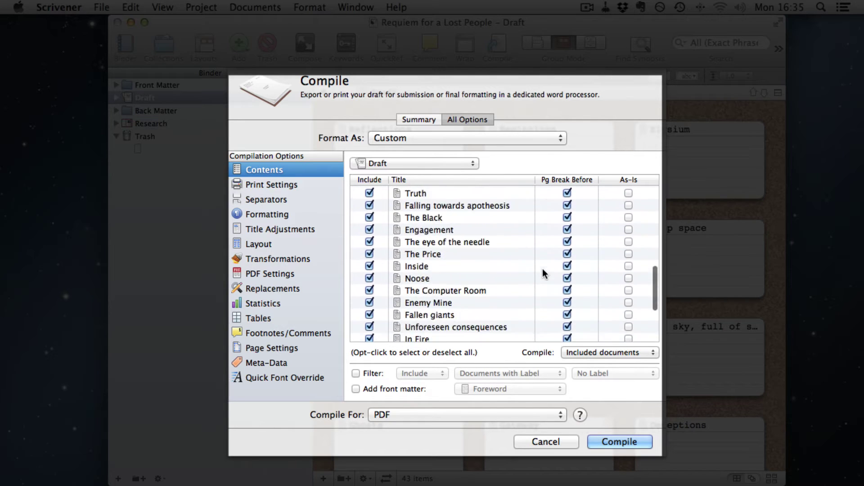
scroll(544, 274, up, 7)
scroll(543, 273, up, 5)
scroll(543, 273, down, 12)
scroll(546, 274, up, 12)
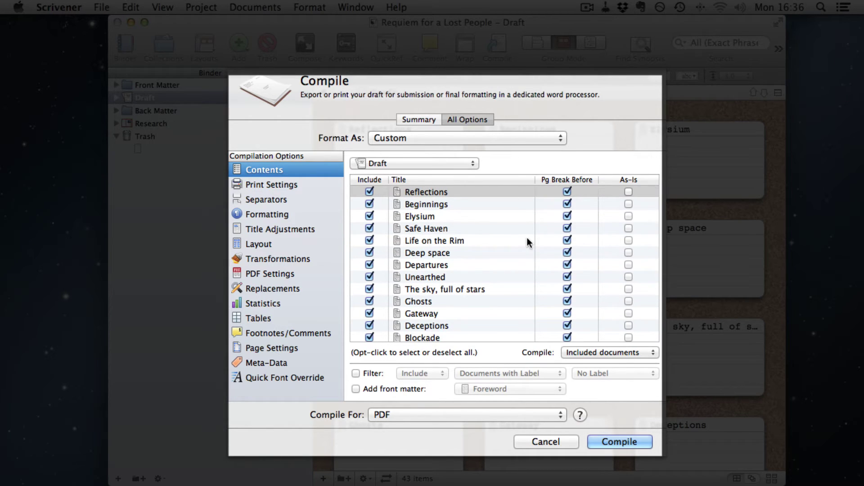
scroll(527, 237, down, 8)
scroll(527, 237, down, 4)
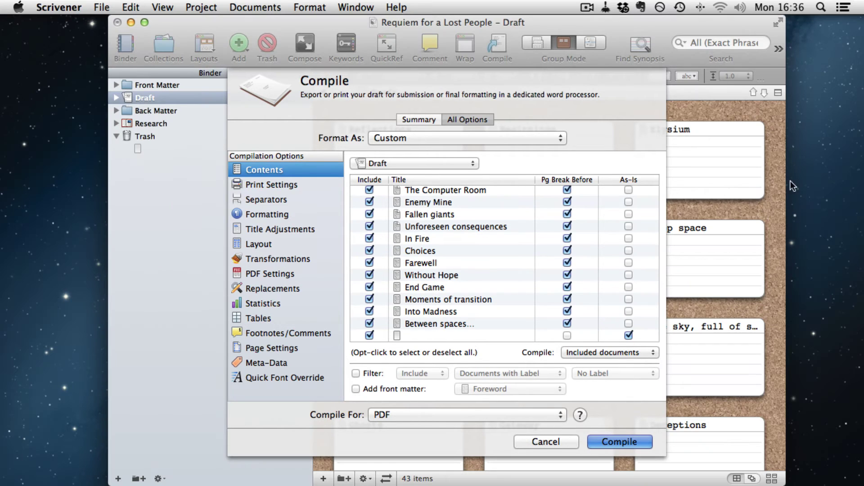
Start the PDF export of the compiled draft, then cancel it without saving
key(Return)
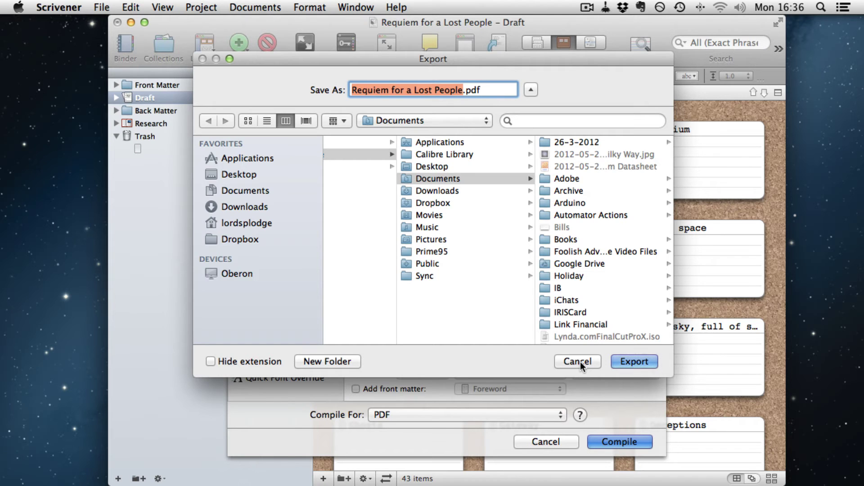
click(580, 361)
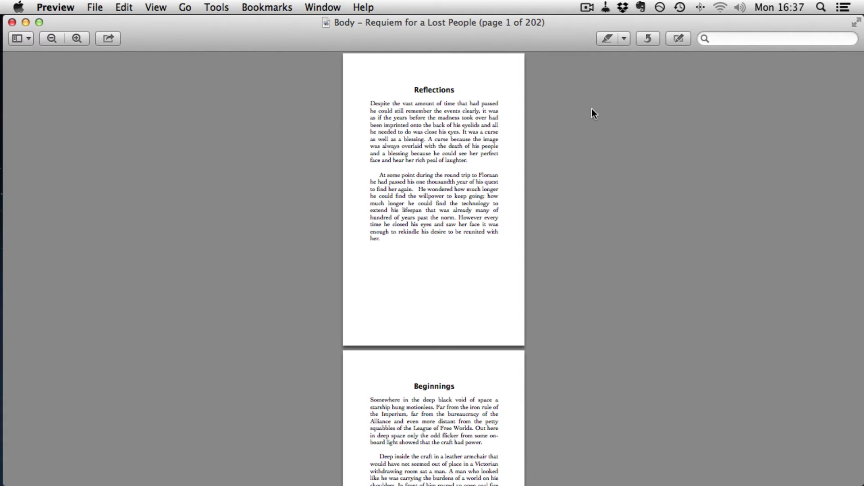
Switch the Body PDF to Two Pages spread view in Preview
click(213, 5)
mouse_move(156, 6)
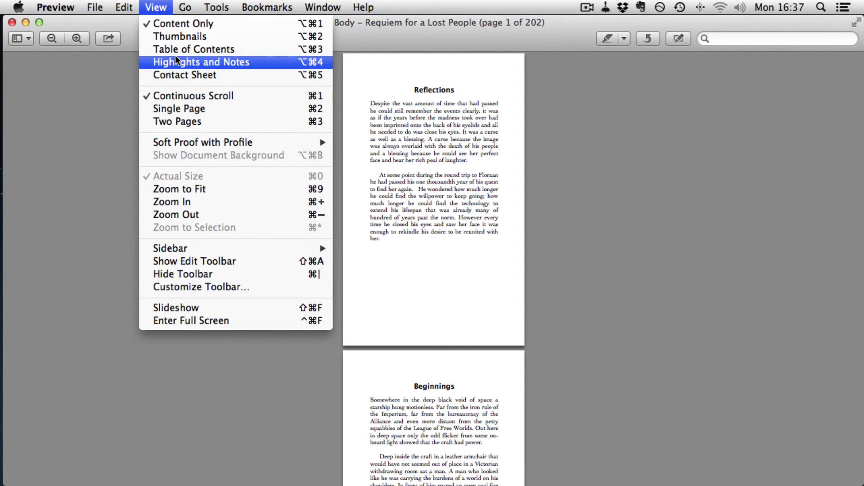
click(191, 122)
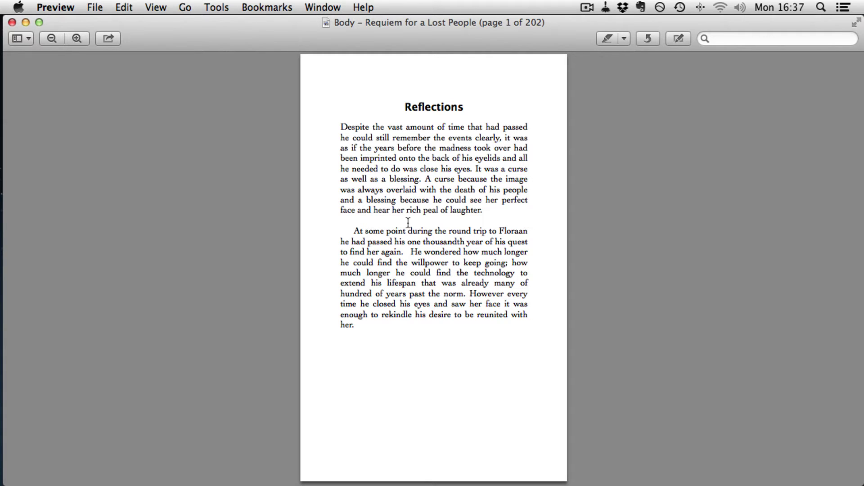
scroll(408, 222, down, 2)
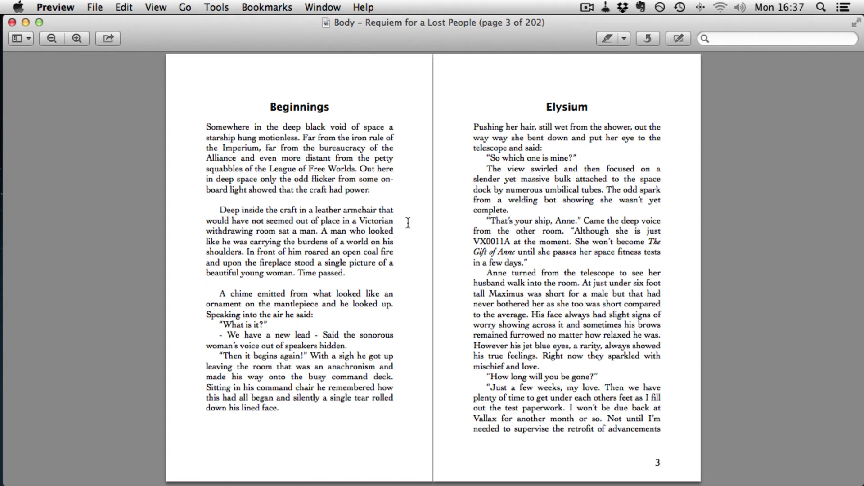
scroll(409, 223, up, 2)
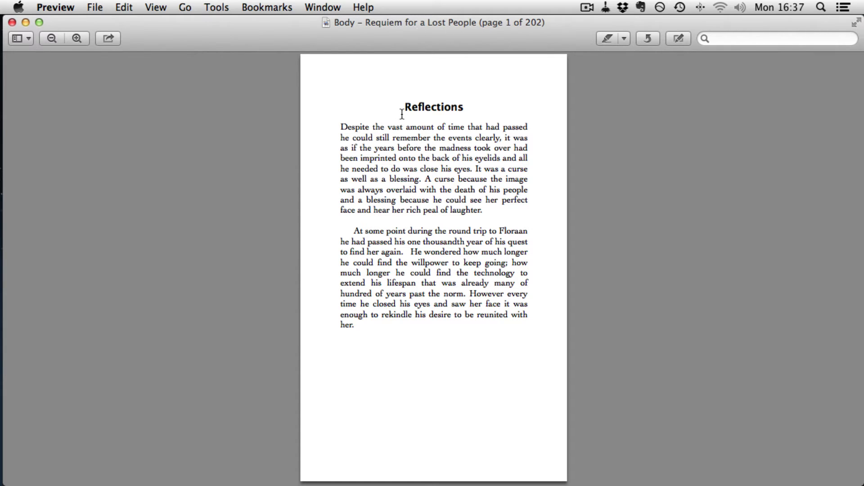
Flip between page 1 'Reflections' and the pages 2–3 spread showing Beginnings and Elysium
drag(451, 108, 380, 108)
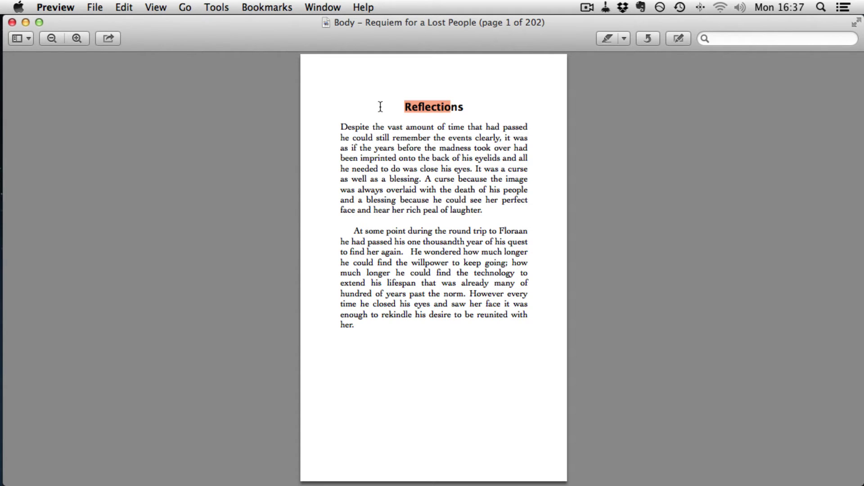
click(404, 140)
key(Right)
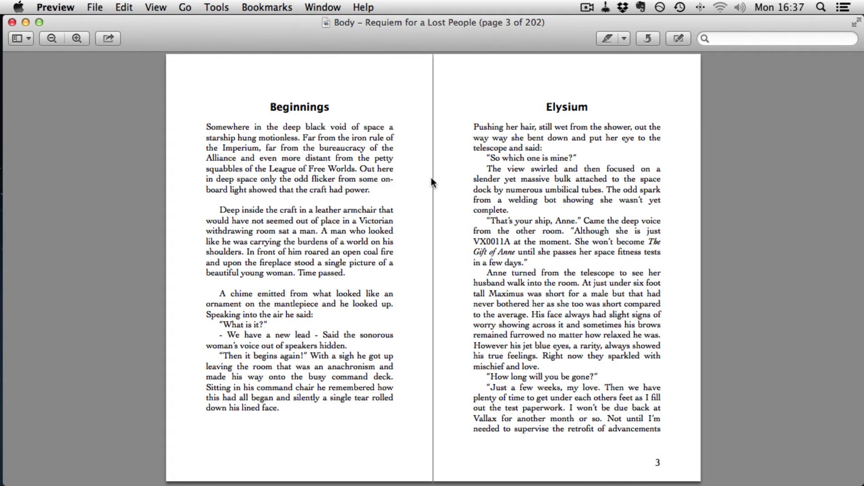
key(Left)
key(Right)
key(Left)
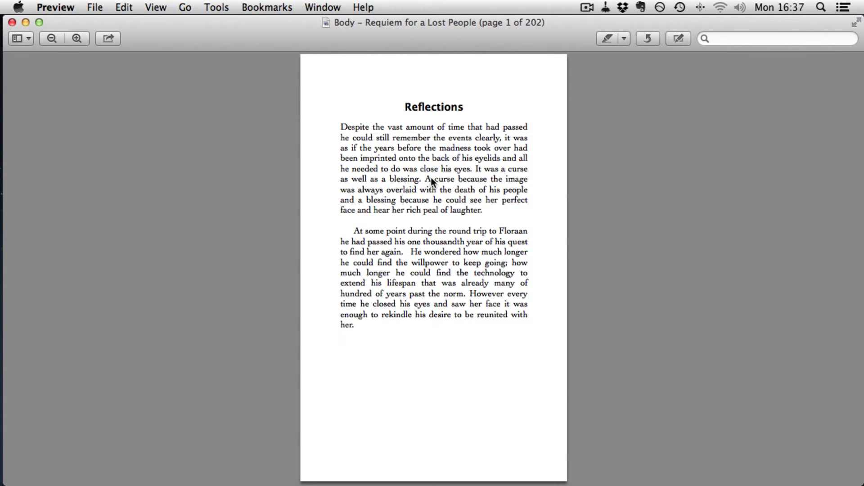
key(Right)
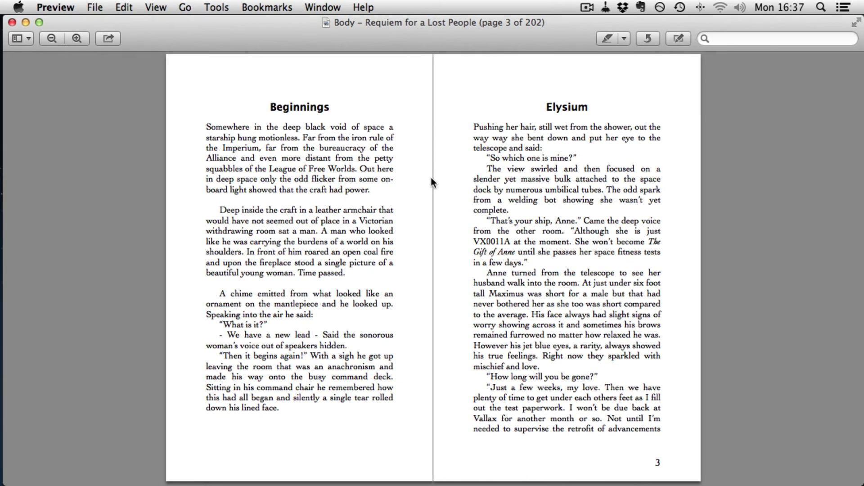
On the page 4–5 spread, inspect the 'Requiem for a Lost People' and 'Elysium' running headers
key(Right)
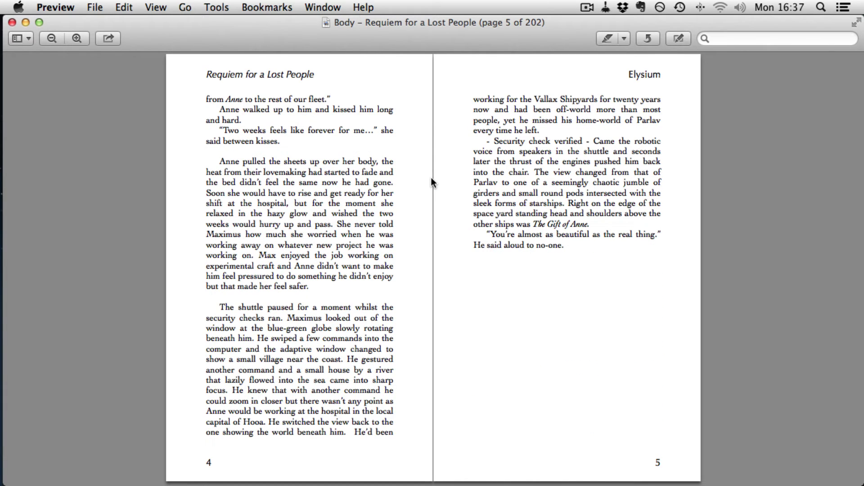
key(Left)
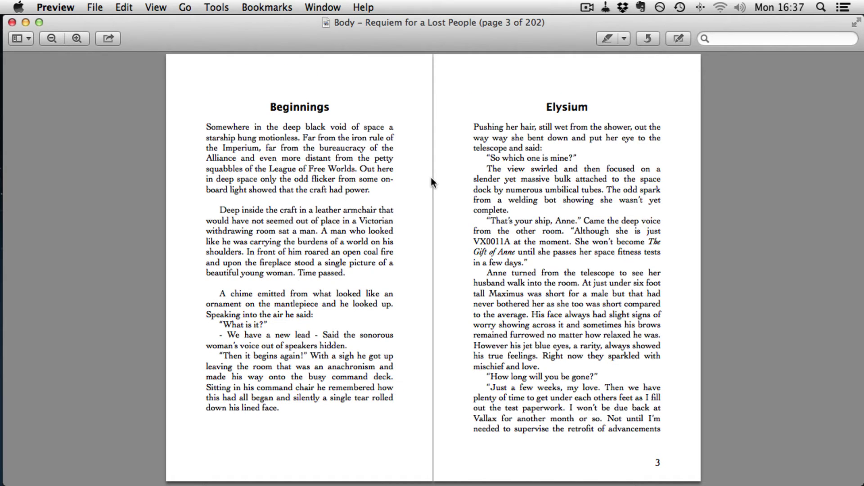
key(Right)
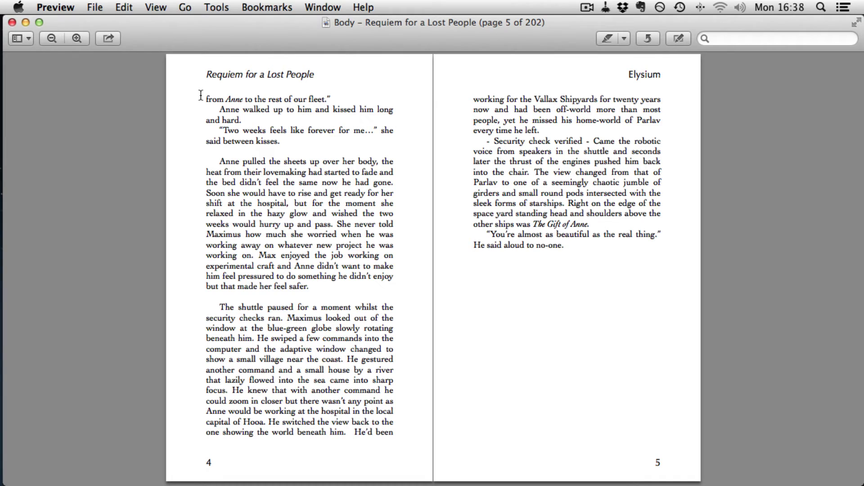
drag(207, 74, 320, 81)
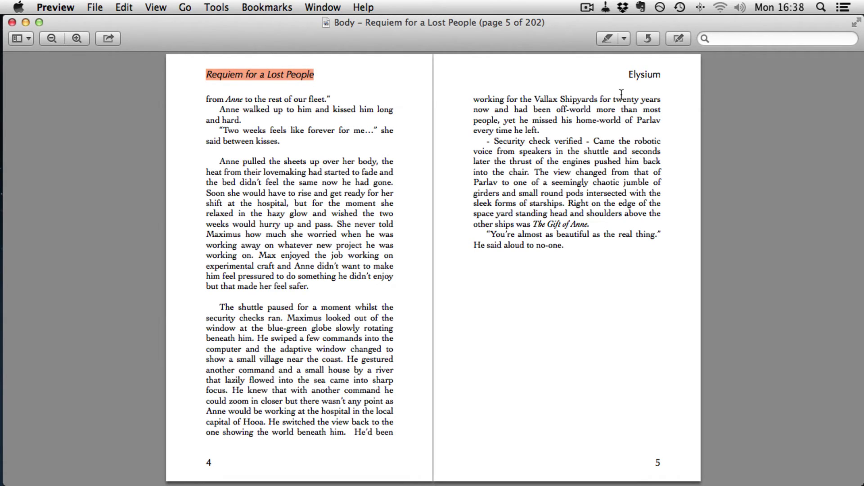
click(628, 93)
drag(629, 74, 673, 73)
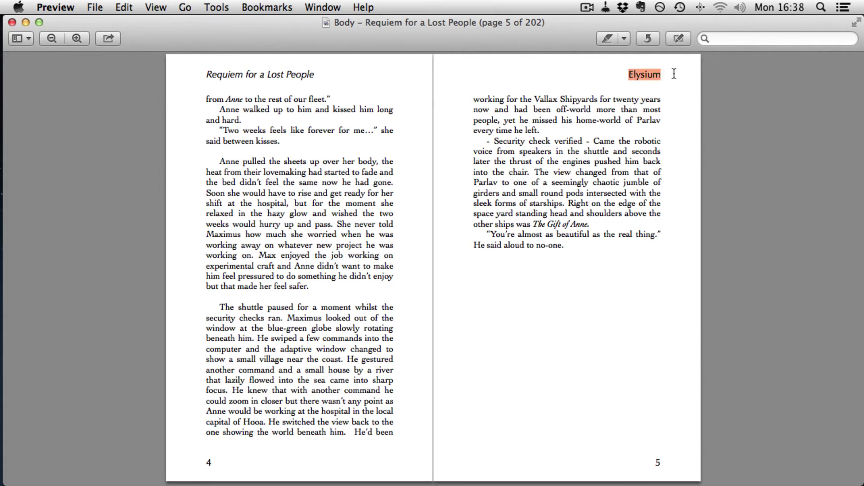
click(616, 130)
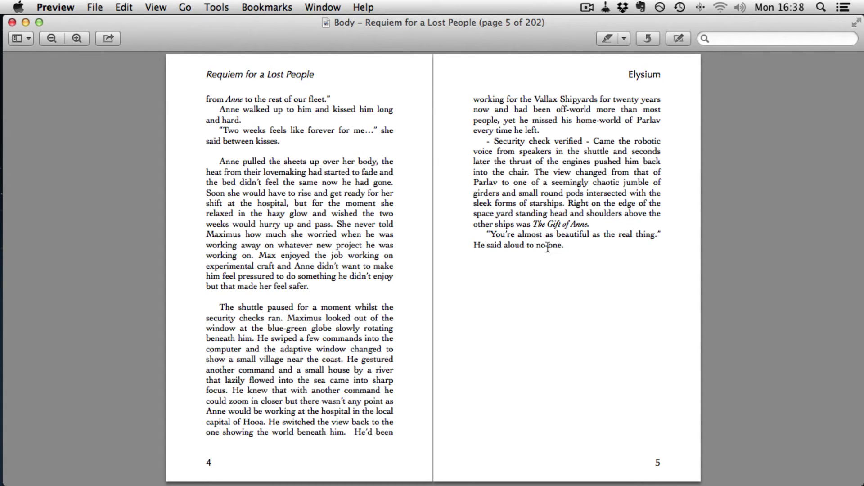
Page forward through the 6–7 and 8–9 spreads of the Body PDF
key(Right)
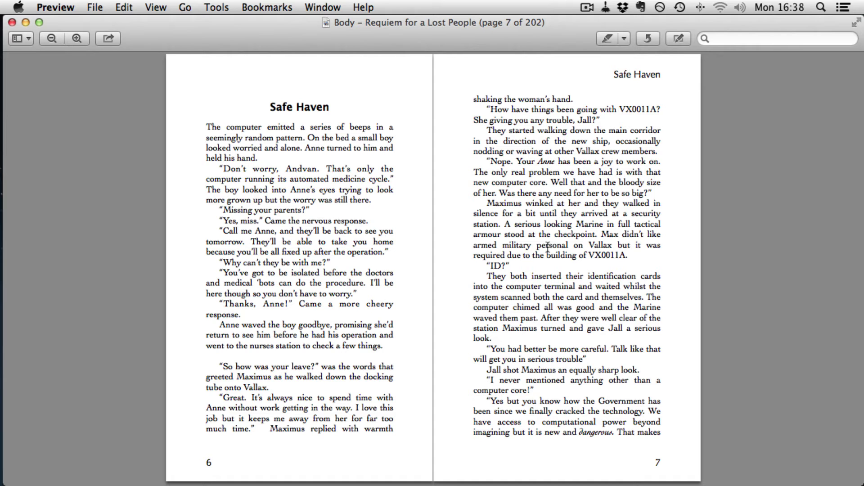
key(Right)
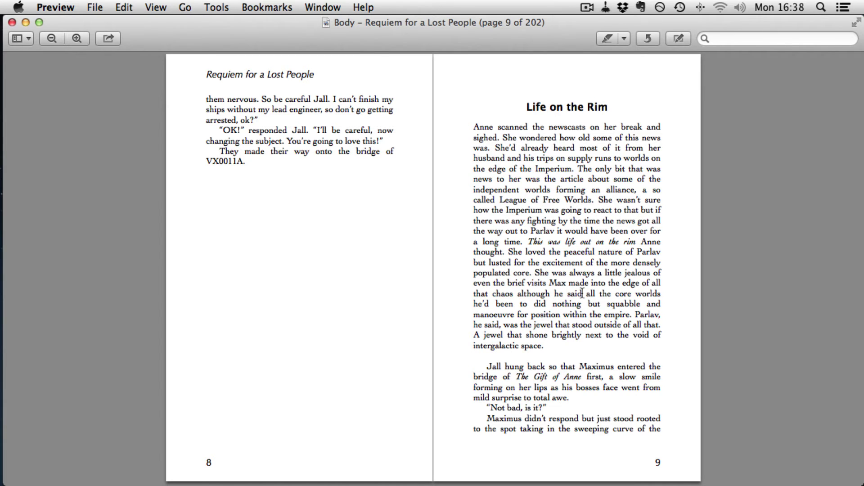
scroll(582, 293, down, 3)
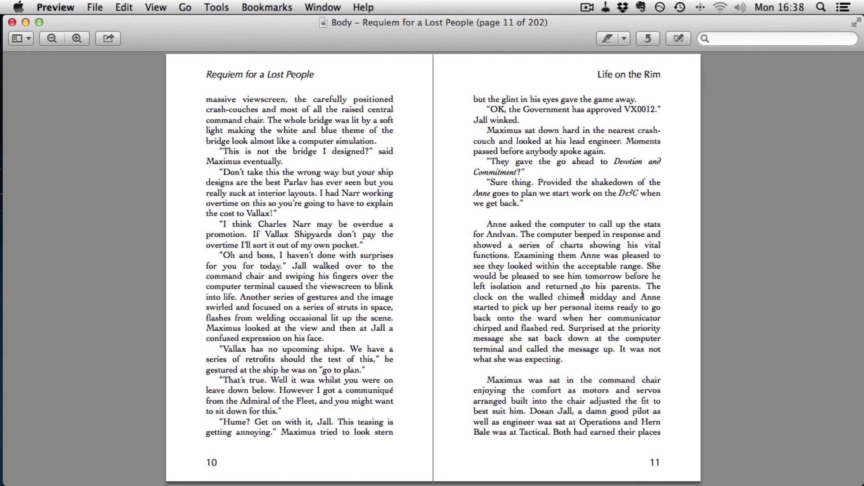
scroll(583, 294, down, 10)
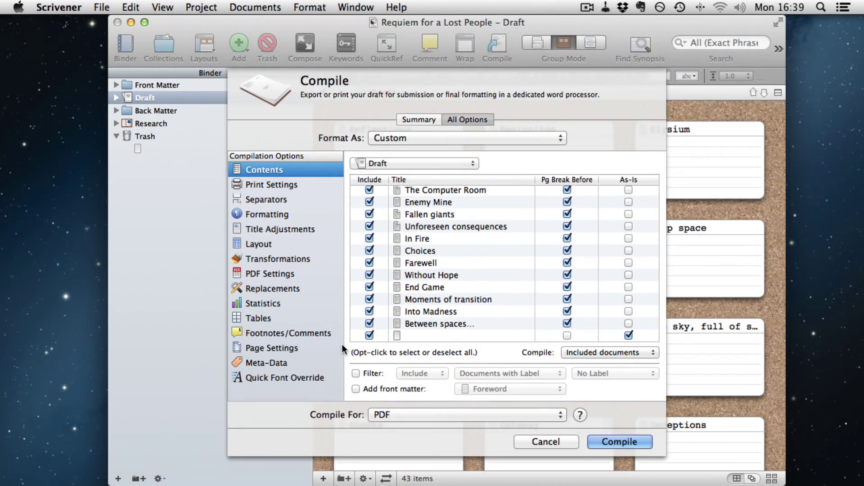
Open the compile's page settings and browse the paper size options, keeping the size as Other
click(288, 349)
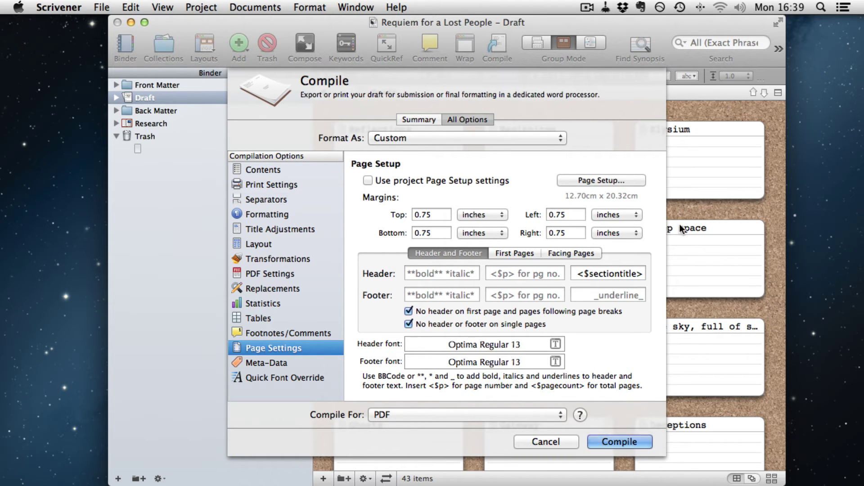
click(623, 180)
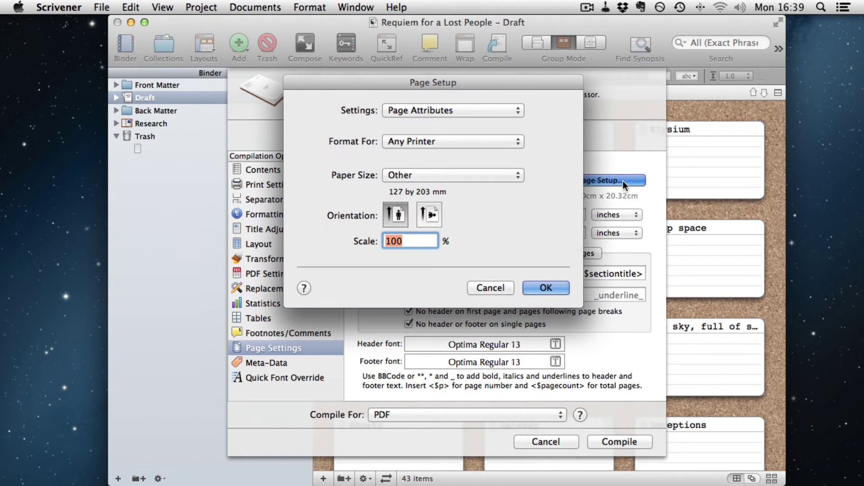
click(511, 289)
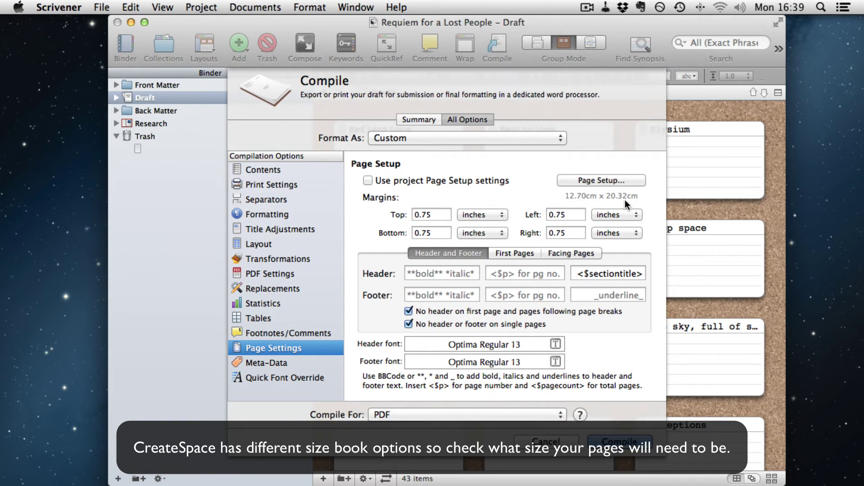
click(588, 180)
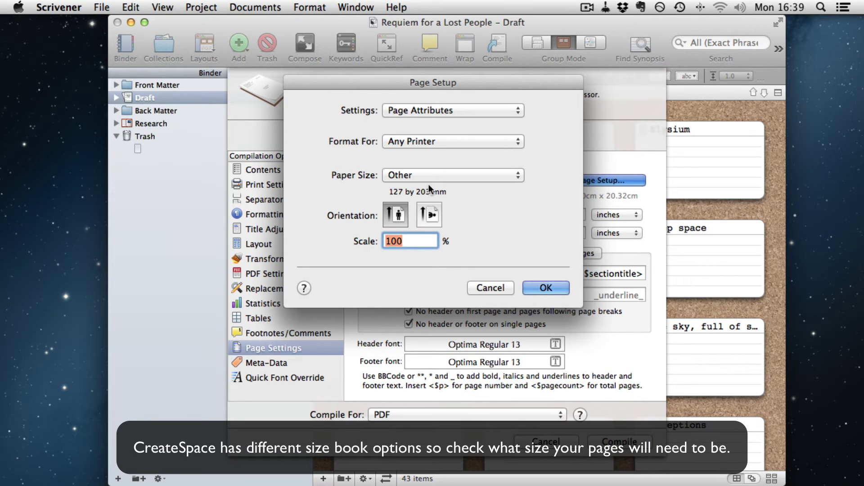
click(429, 179)
click(433, 195)
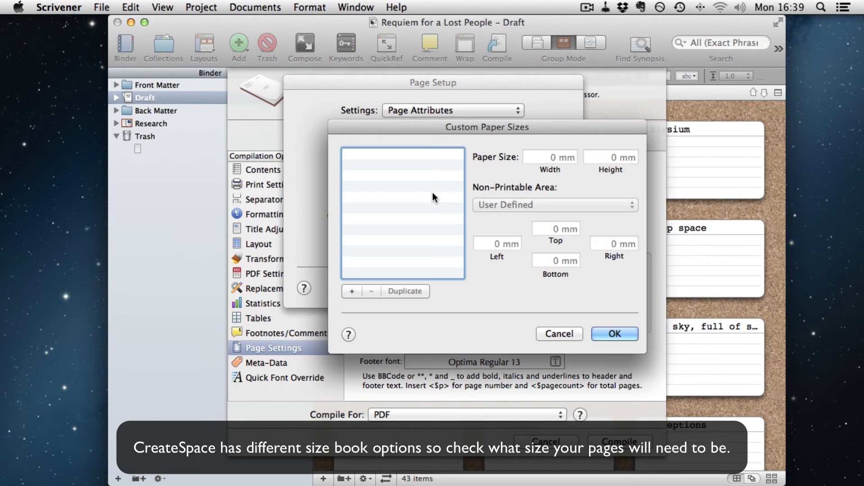
click(562, 332)
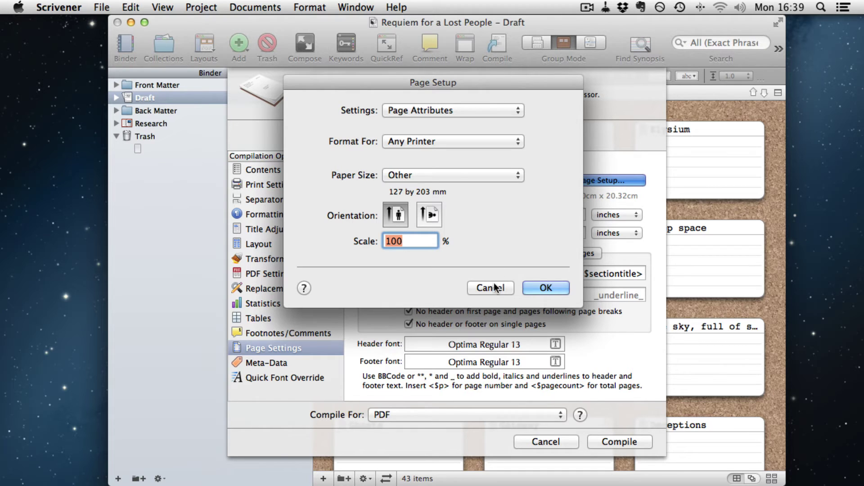
click(422, 176)
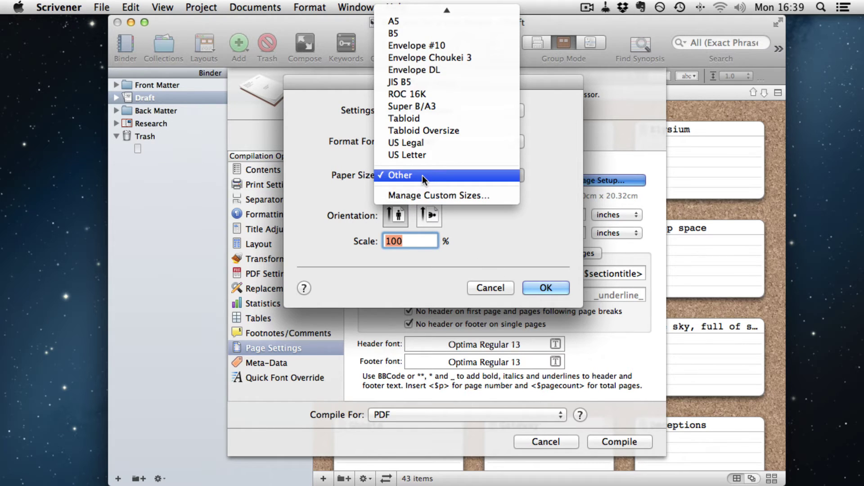
click(422, 175)
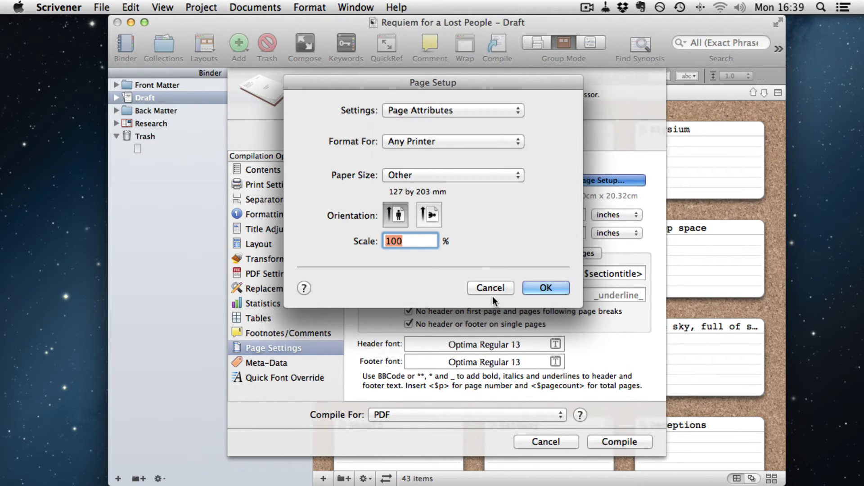
click(450, 177)
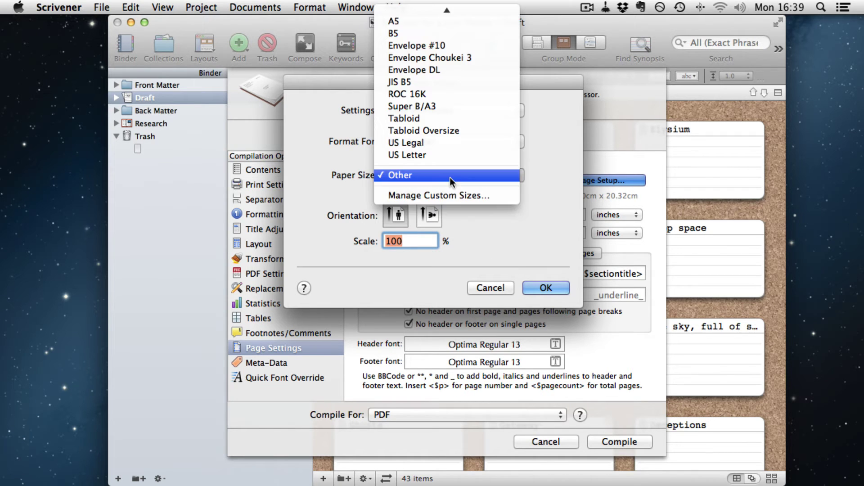
click(455, 196)
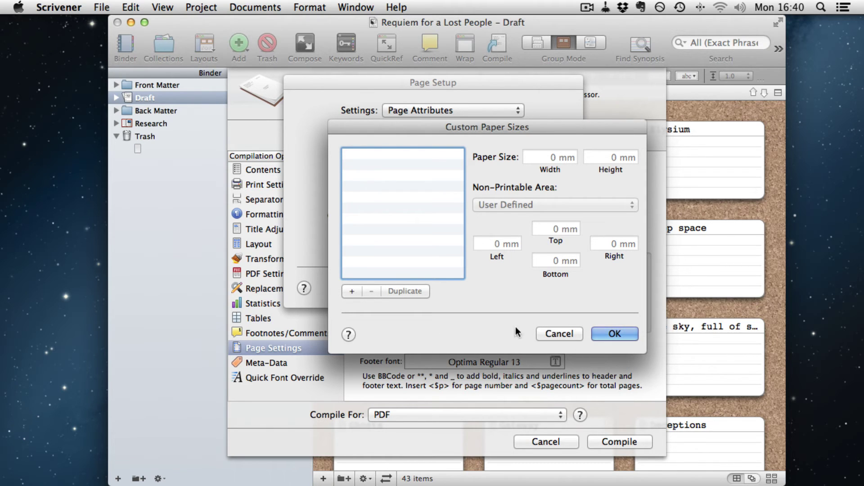
Add a custom paper size named 'Book', delete it, and cancel out of page setup and Compile
click(347, 290)
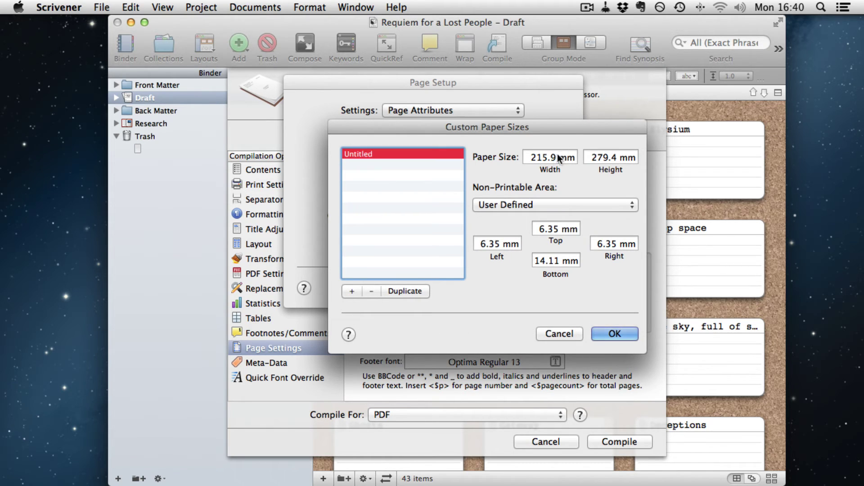
double_click(377, 154)
text(Book)
key(Return)
click(371, 292)
click(575, 334)
click(502, 290)
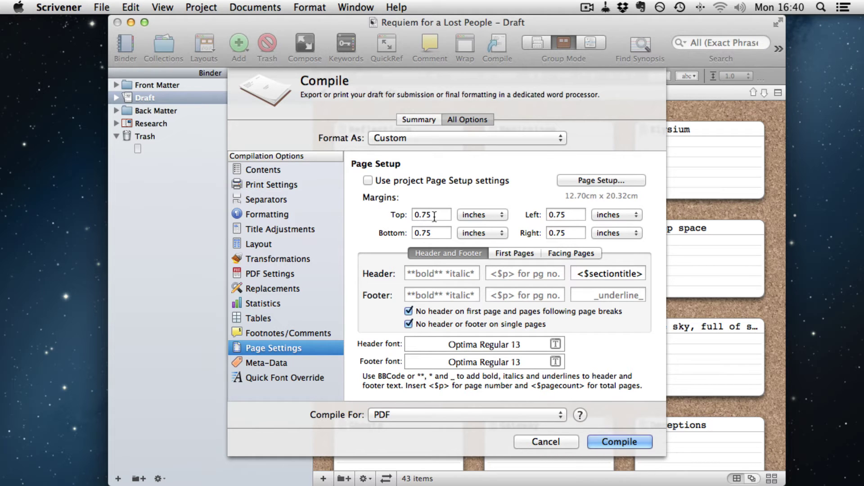
click(537, 441)
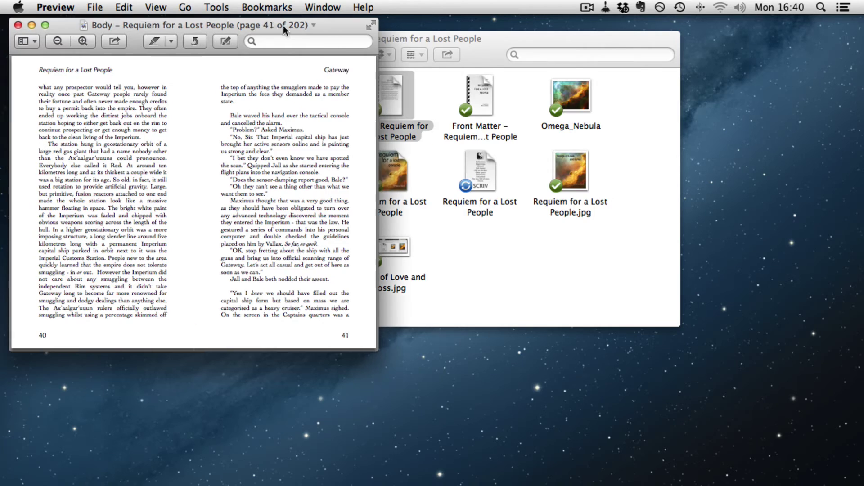
Move the Preview window and scroll the Body PDF back from the 40–41 spread to 30–31
drag(283, 25, 524, 140)
scroll(439, 245, up, 3)
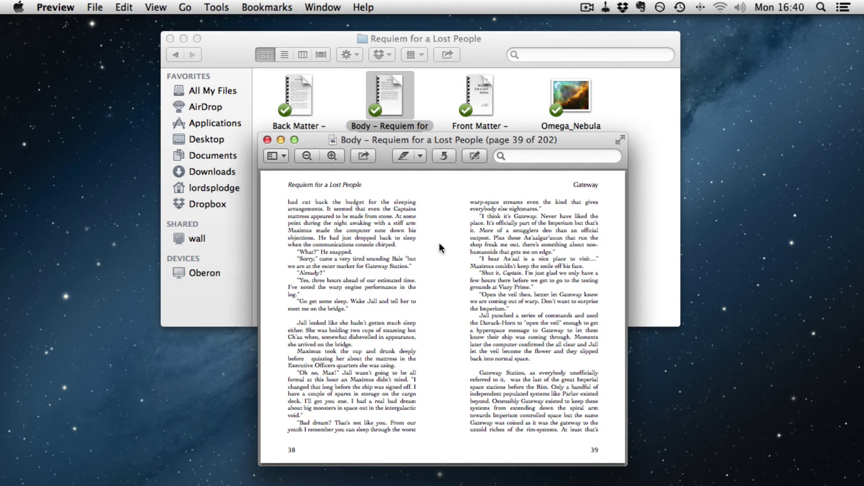
scroll(439, 243, up, 6)
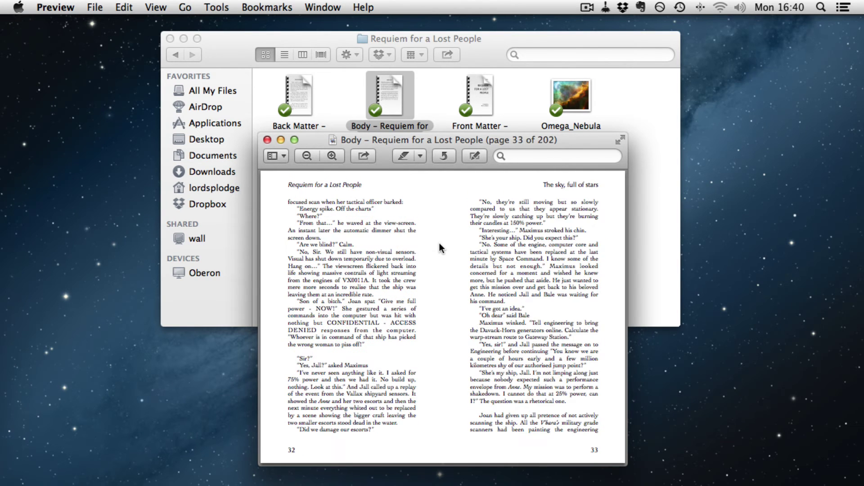
scroll(439, 245, up, 3)
scroll(439, 246, up, 3)
scroll(439, 245, down, 3)
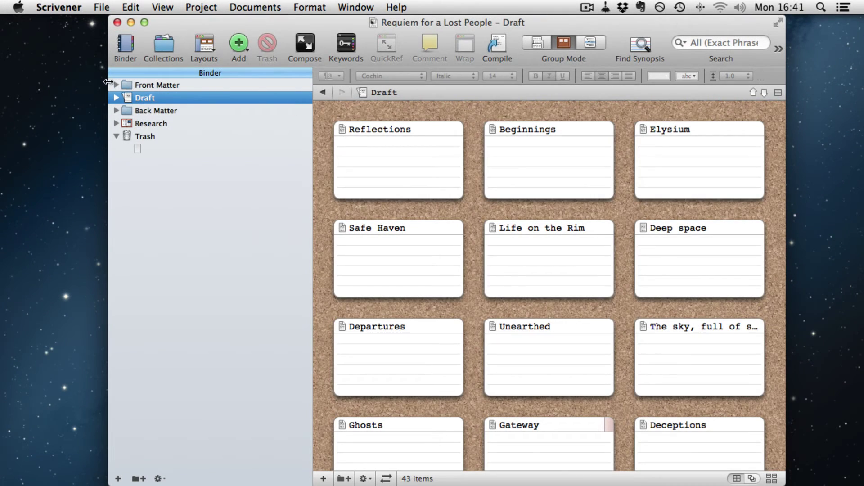
View the Front Matter Title page, then expand Draft and open the blank document before Back Matter
click(114, 86)
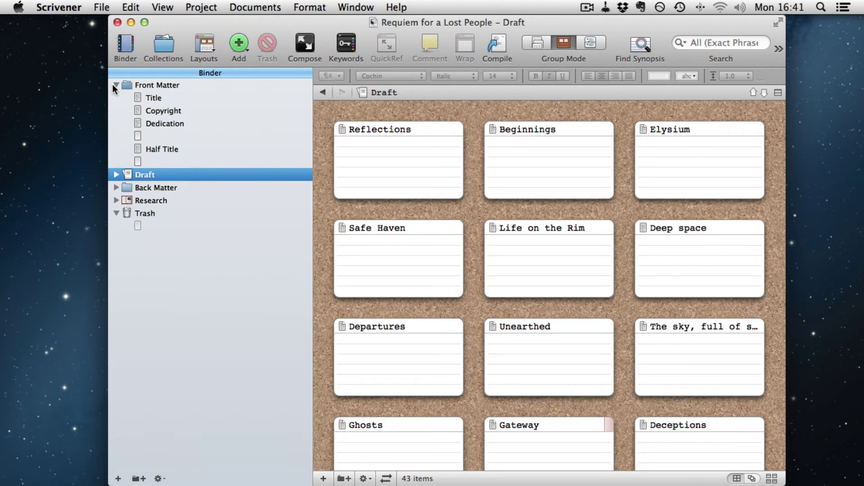
click(158, 99)
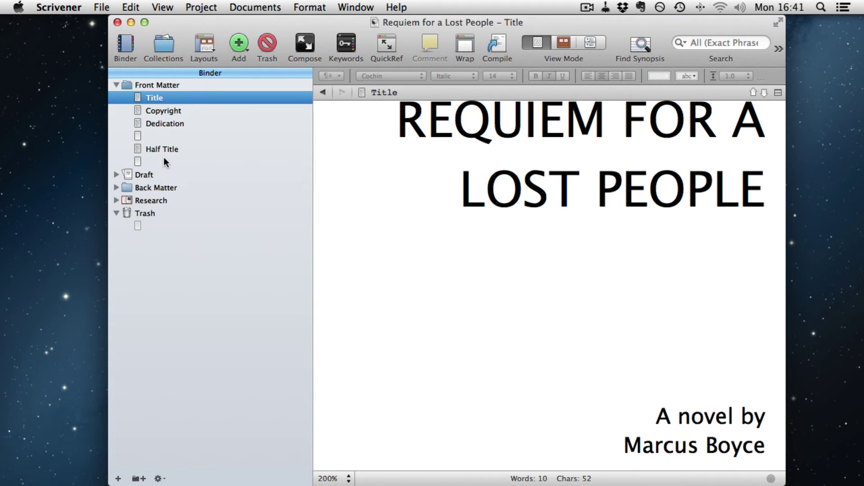
click(114, 175)
scroll(185, 266, down, 10)
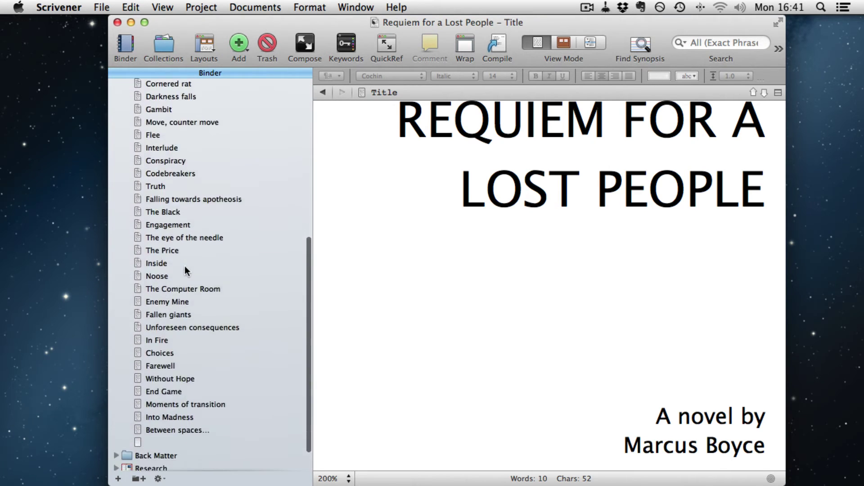
scroll(184, 272, down, 3)
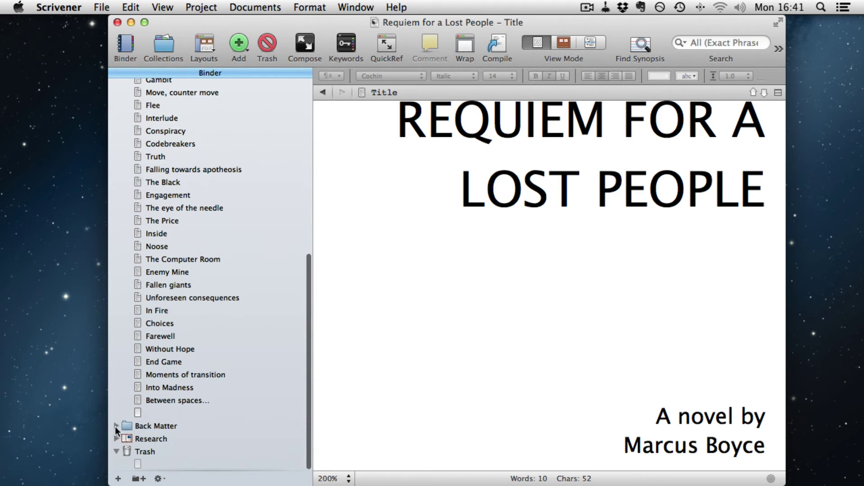
click(144, 412)
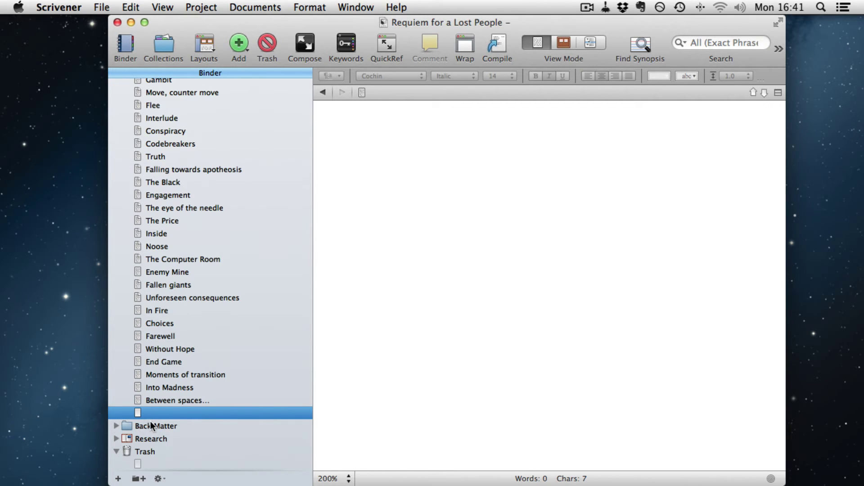
Expand Back Matter and read the Acknowledgements and About the Author pages
click(117, 423)
scroll(228, 398, down, 2)
click(180, 418)
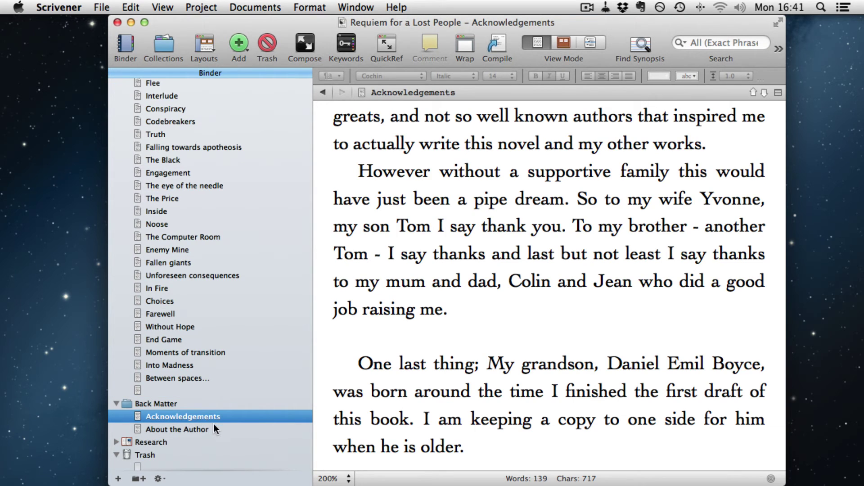
click(198, 430)
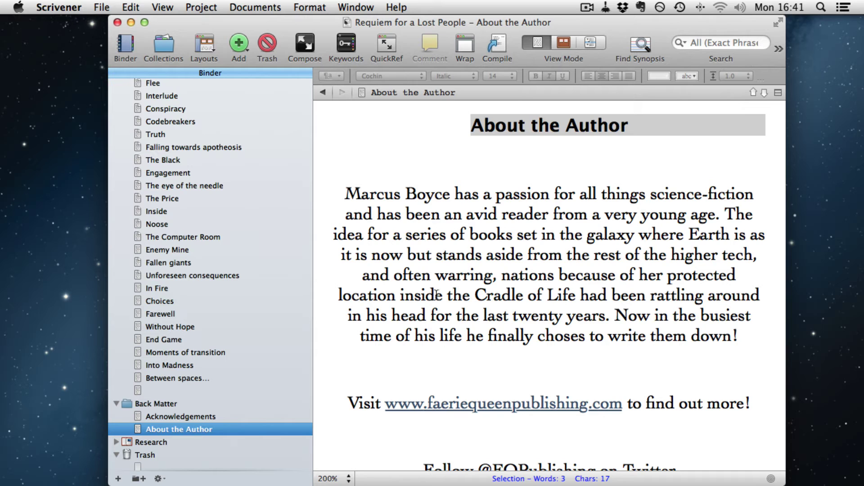
scroll(523, 321, down, 1)
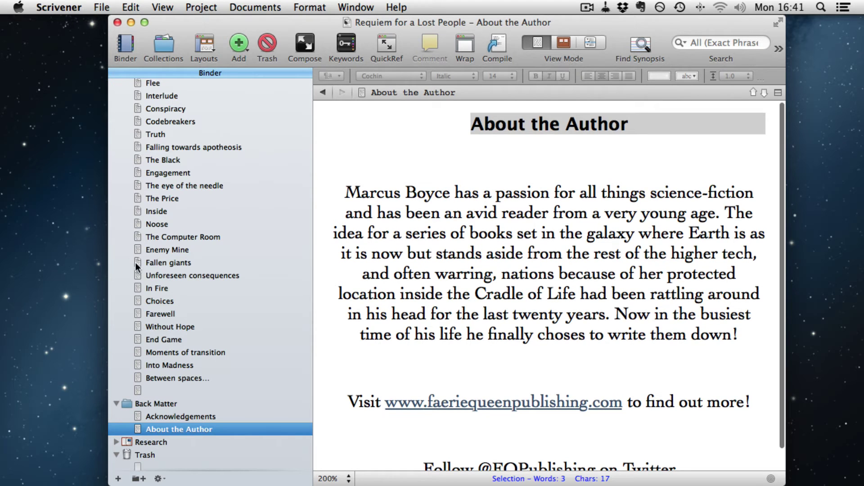
scroll(227, 136, up, 10)
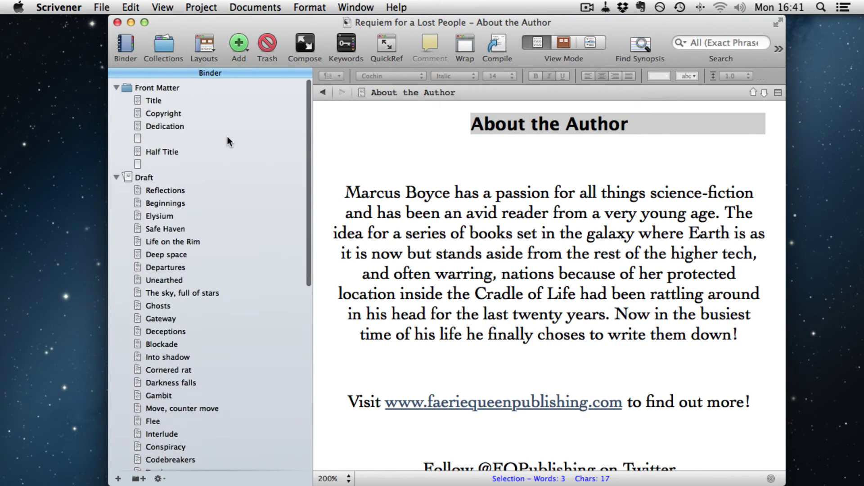
Collapse Draft, look through Dedication, Half Title and the blank Front Matter items, then show the Front Matter corkboard
click(115, 176)
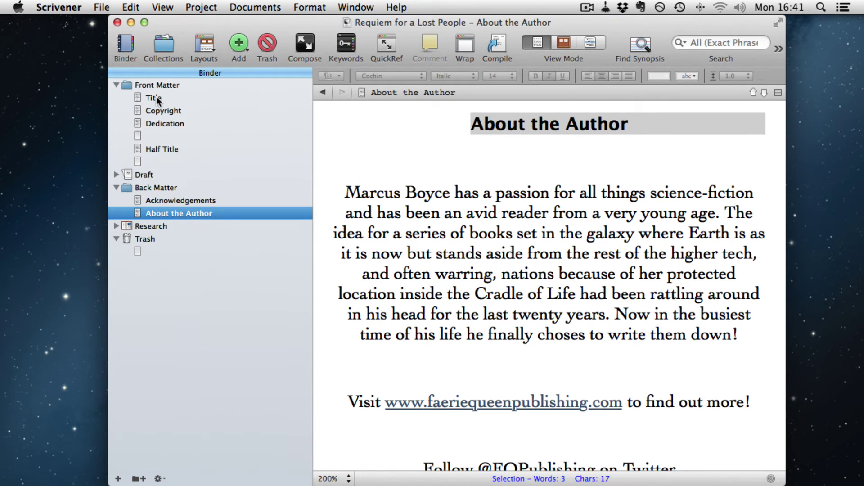
click(174, 123)
click(170, 137)
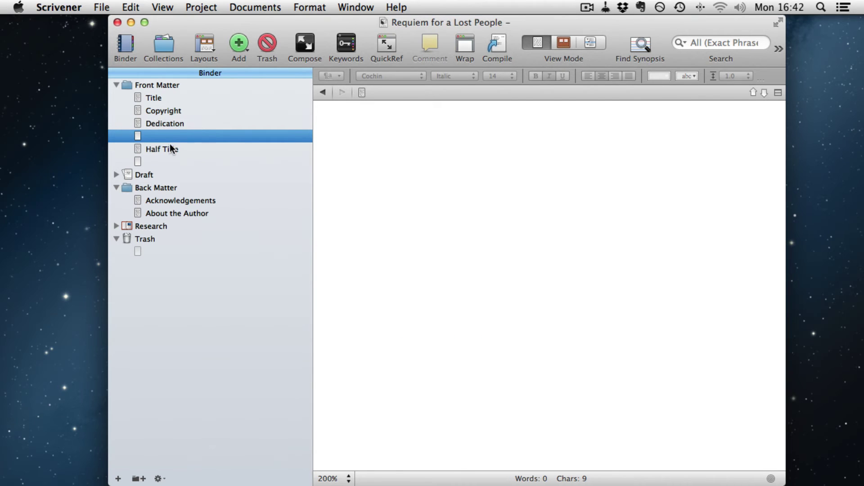
click(169, 149)
click(157, 162)
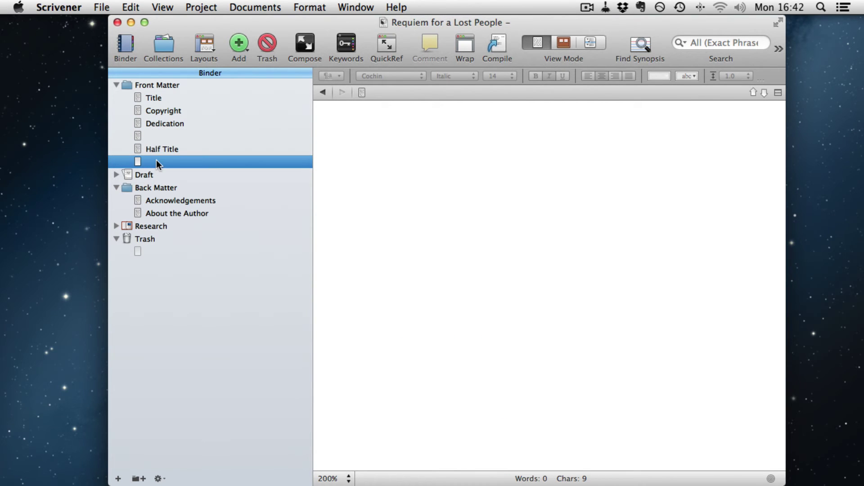
click(168, 137)
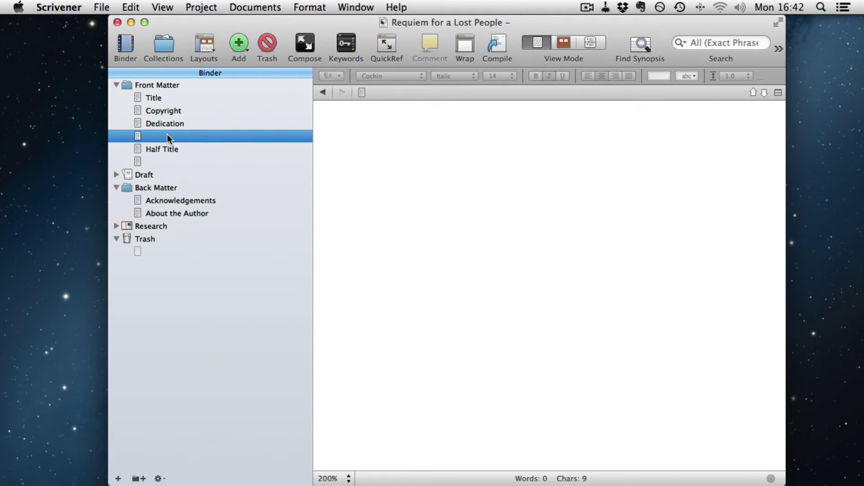
click(149, 150)
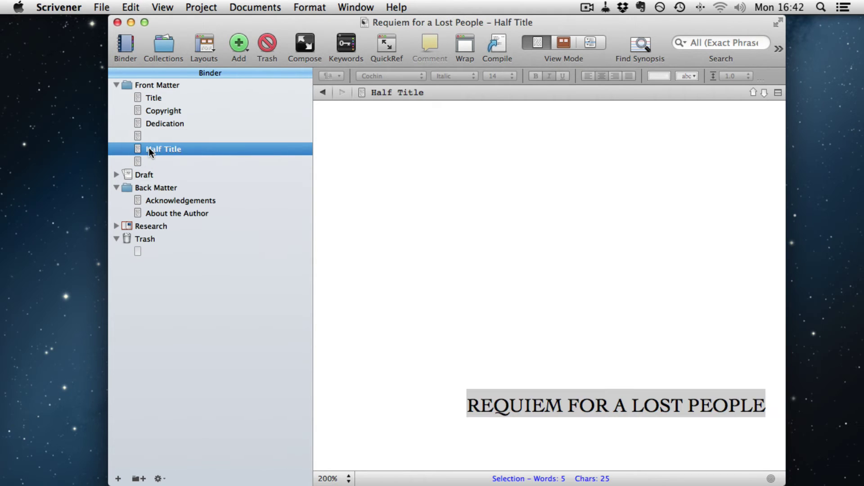
click(164, 127)
click(161, 135)
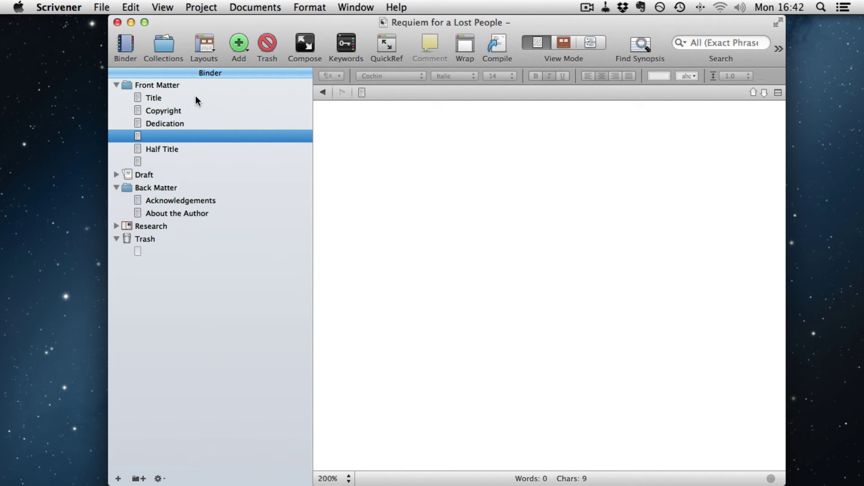
click(163, 89)
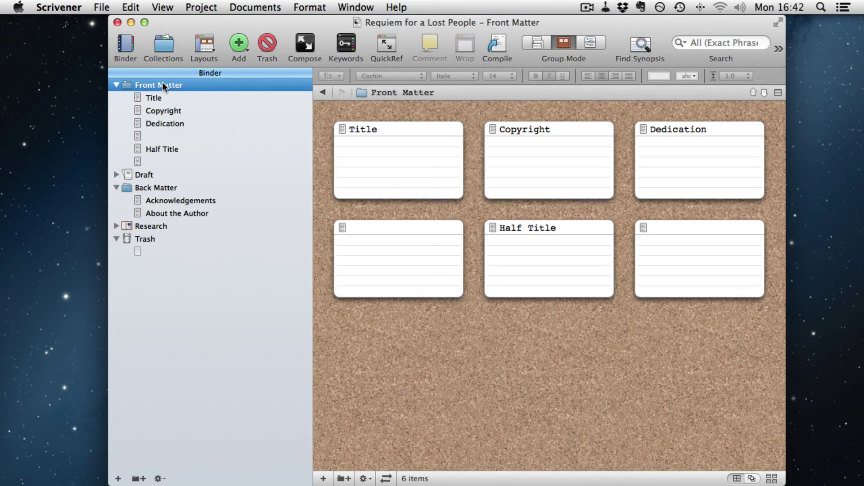
Select all Front Matter documents and open Compile, checking its Separators, Page Settings and Contents panes
shift+click(153, 160)
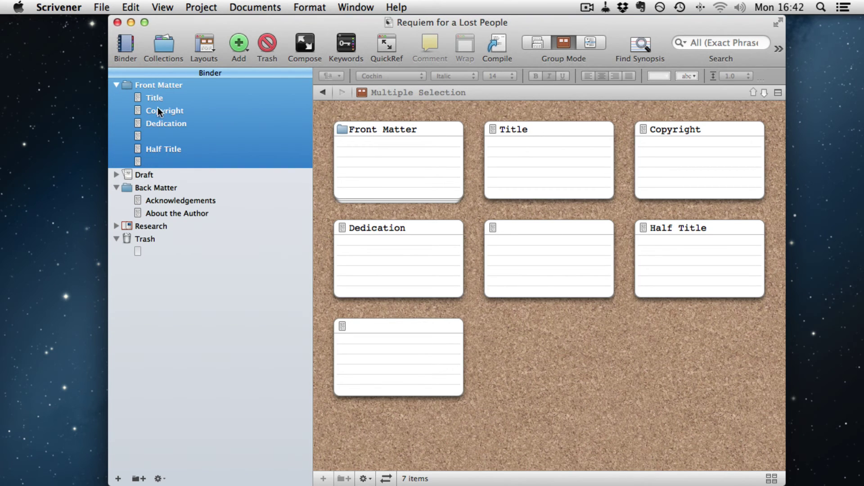
click(101, 7)
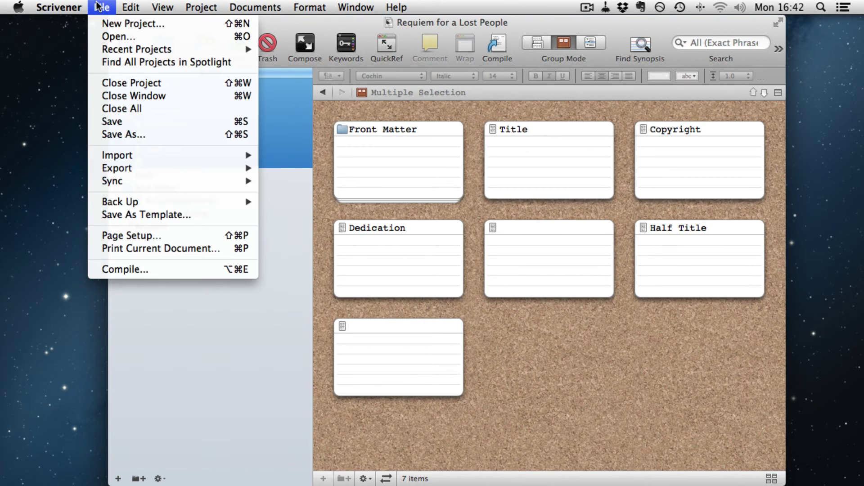
click(139, 269)
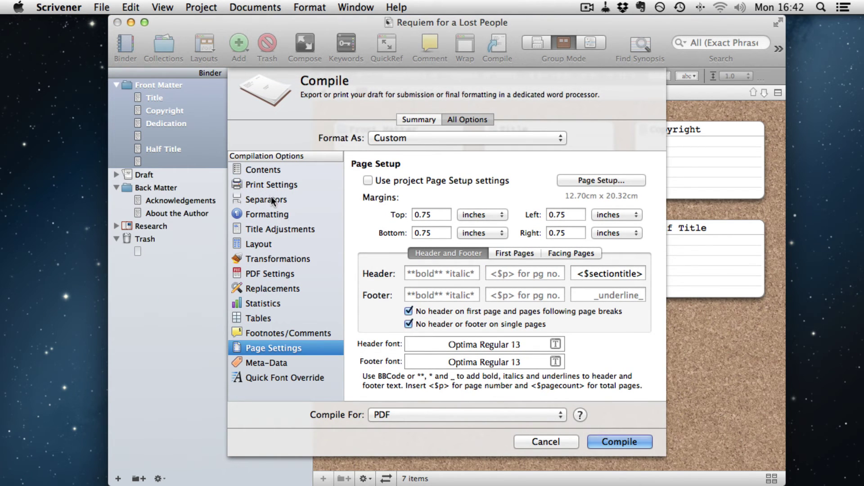
click(271, 198)
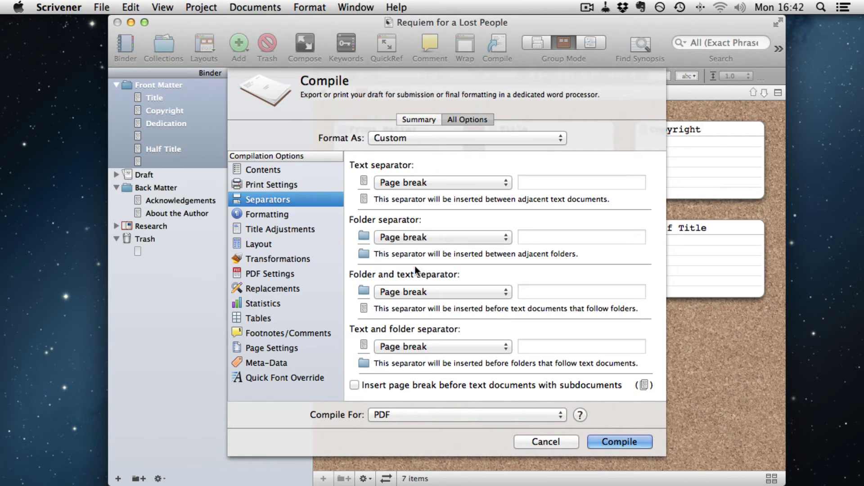
click(286, 184)
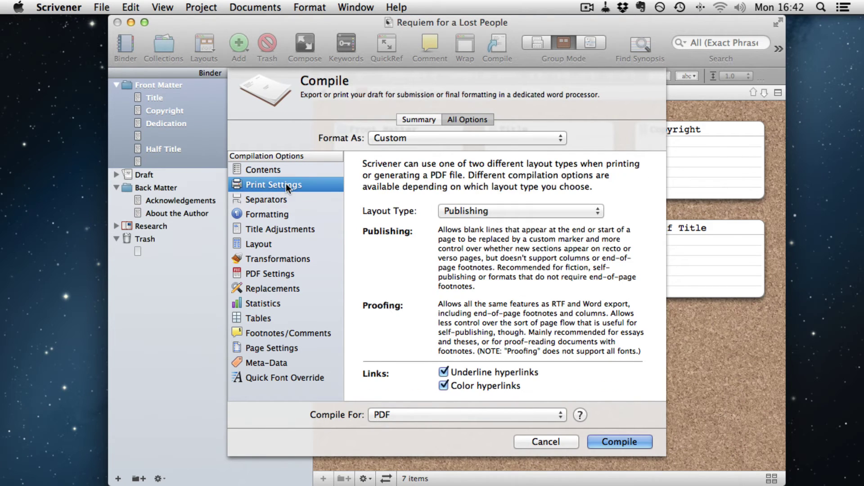
click(257, 170)
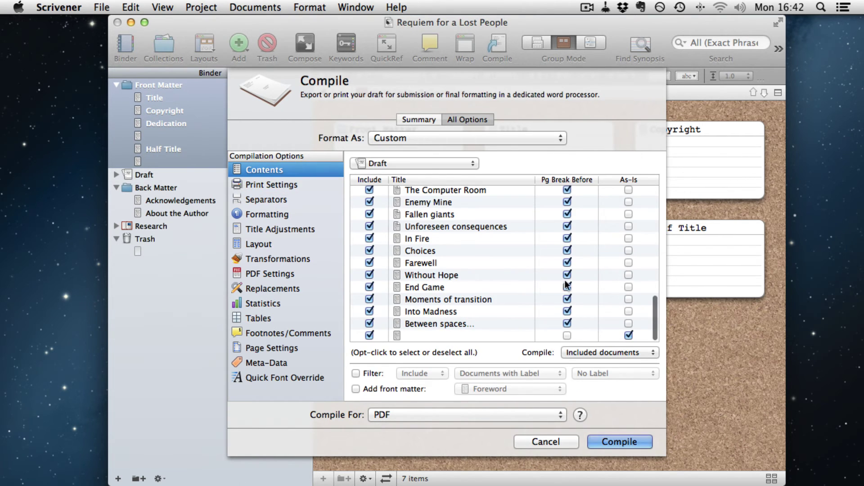
Set the compile source pop-up to Current Selection
click(398, 162)
click(408, 137)
click(373, 164)
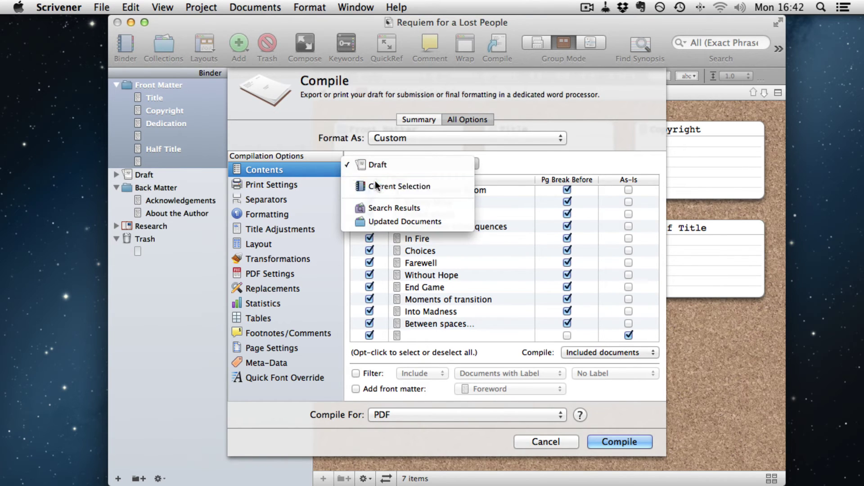
click(376, 184)
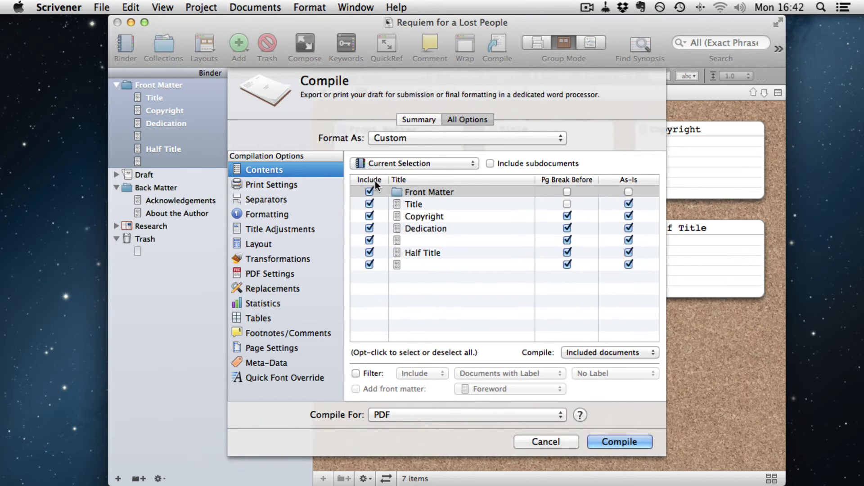
click(427, 162)
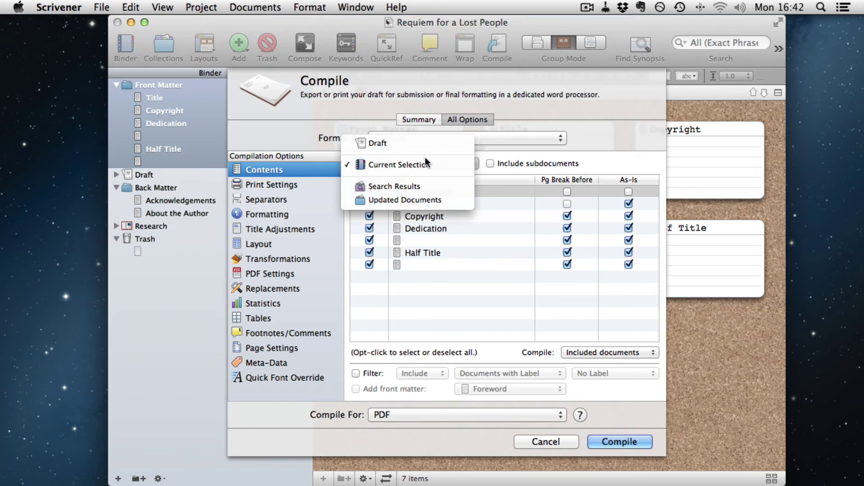
click(617, 183)
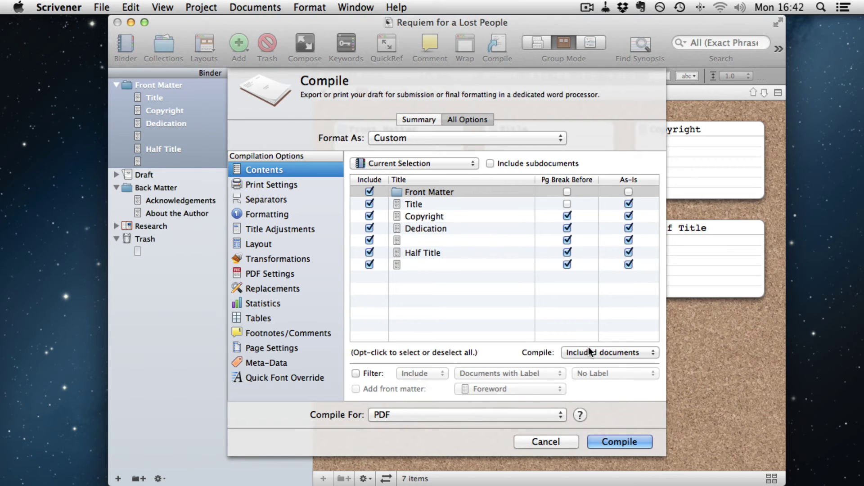
Close Compile, shift-select Title through the last Front Matter document, and reopen Compile with Current Selection
click(546, 442)
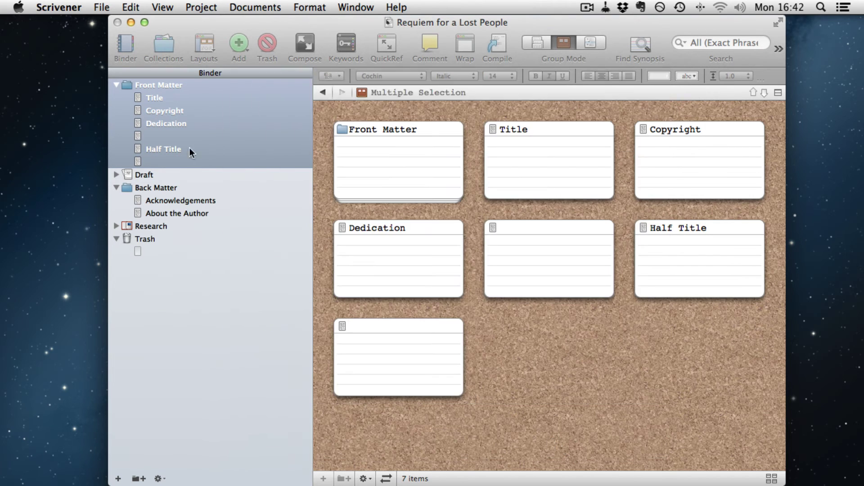
click(161, 98)
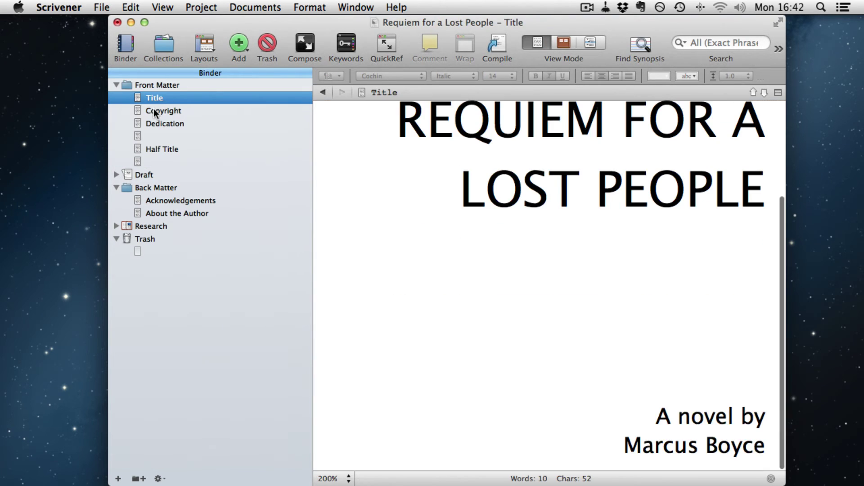
shift+click(154, 160)
click(101, 7)
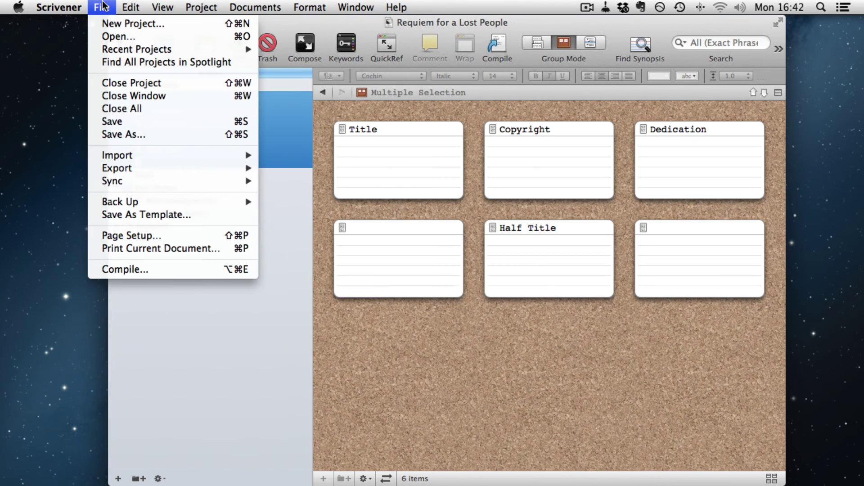
click(134, 271)
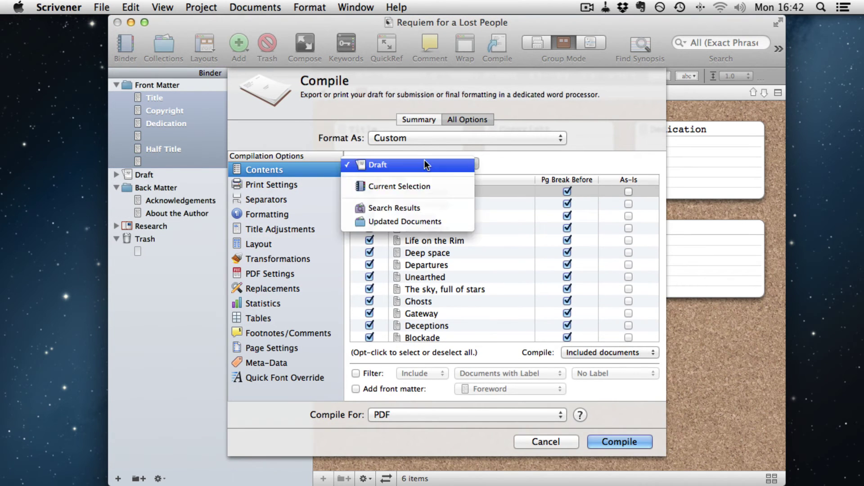
click(410, 185)
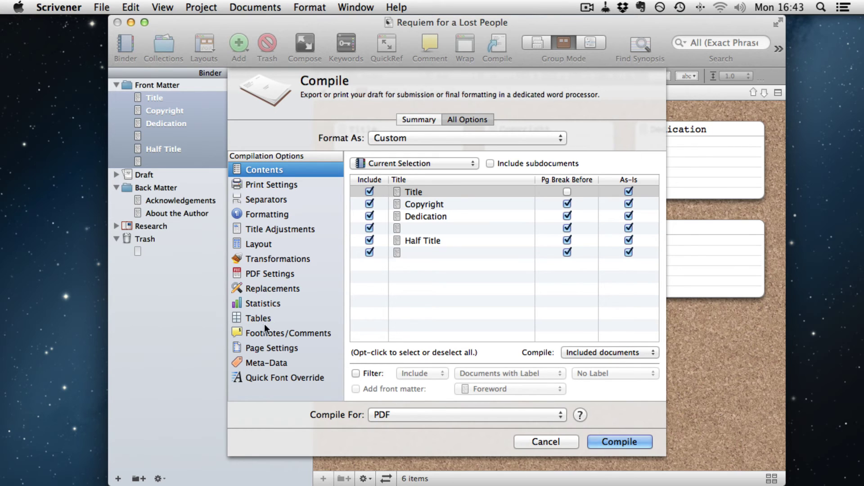
In Page Settings, try appending <$p> to the <$sectiontitle> right header, remove it, and cancel Compile
click(280, 349)
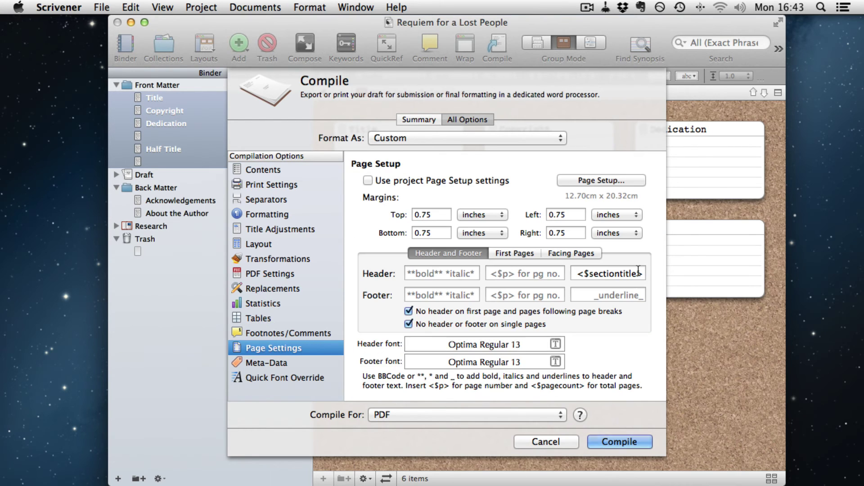
click(530, 250)
click(457, 253)
drag(626, 273, 681, 275)
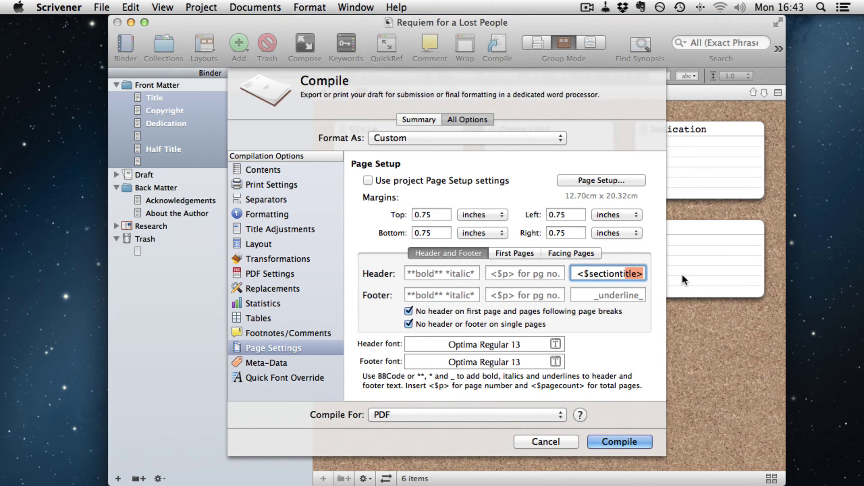
click(643, 274)
text(<$)
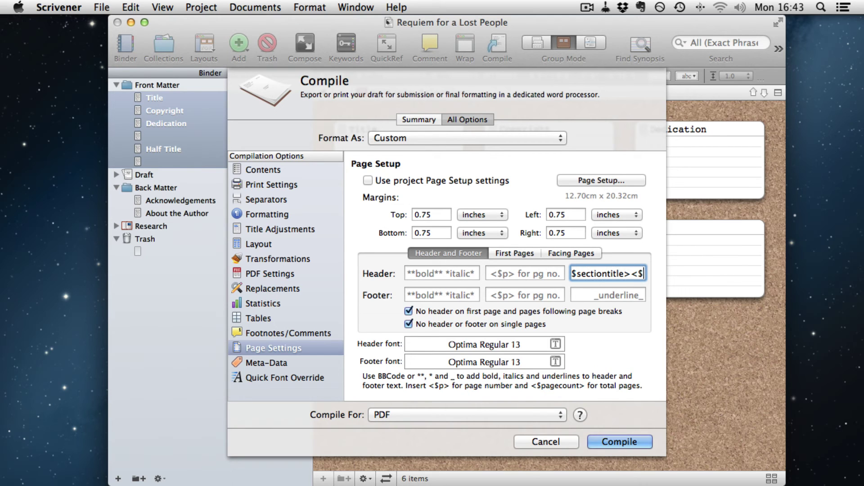
text(p>)
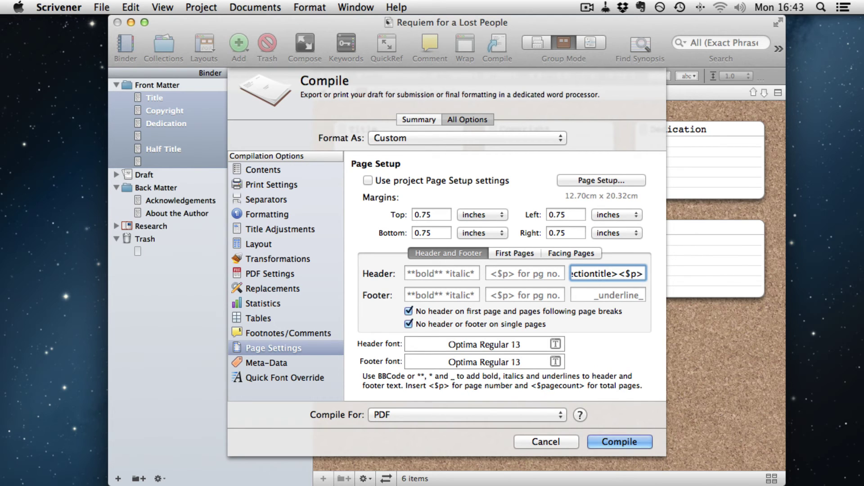
key(BackSpace)
key(BackSpace)
key(BackSpace)
key(BackSpace)
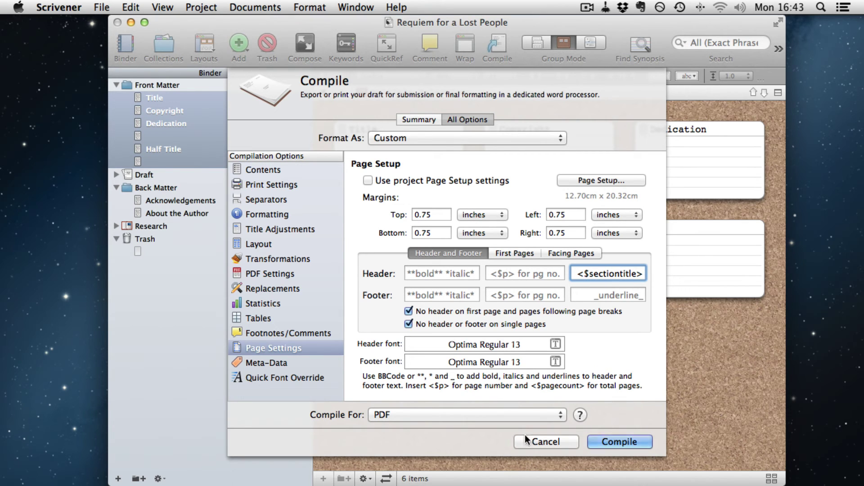
click(547, 440)
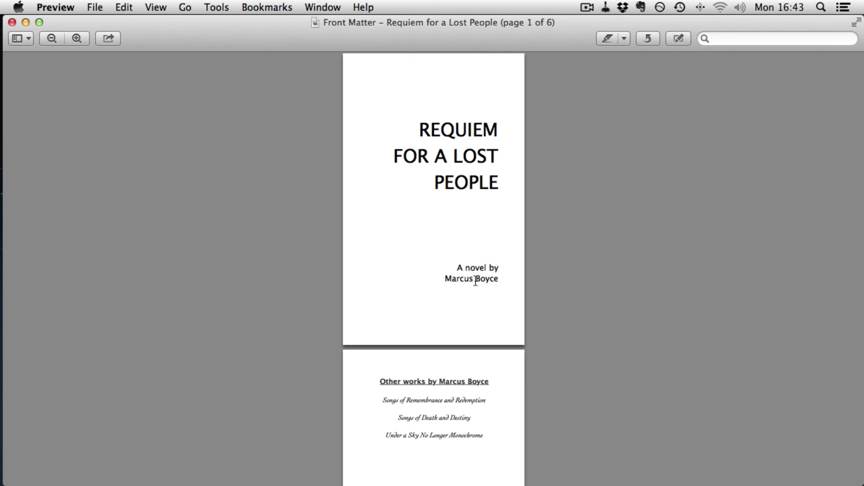
Scroll through the six pages of the Front Matter PDF in Preview
scroll(456, 266, down, 3)
scroll(457, 267, down, 10)
scroll(456, 266, down, 15)
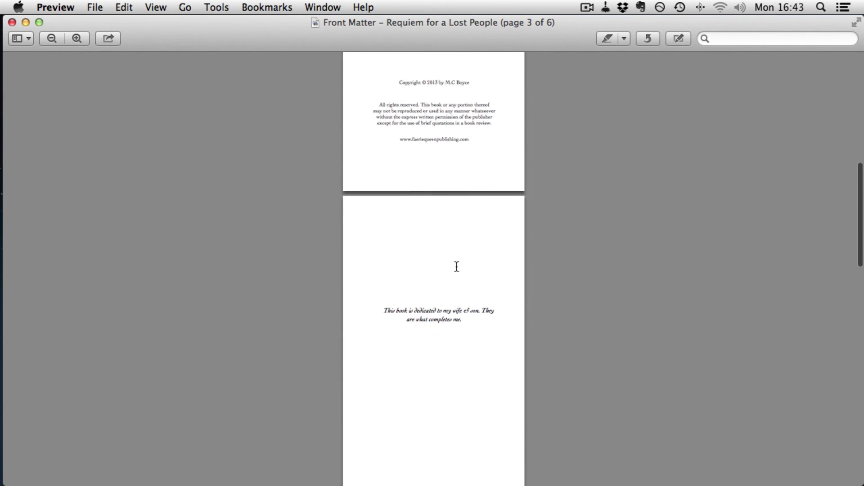
scroll(457, 266, down, 18)
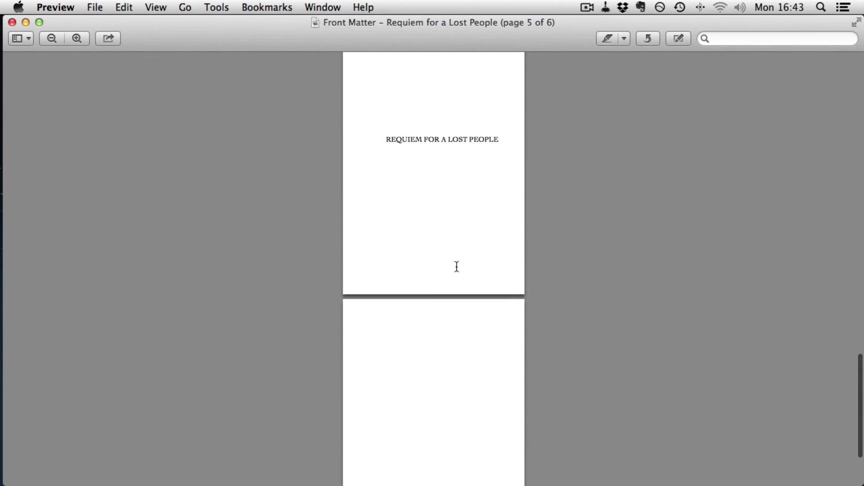
scroll(456, 266, down, 4)
scroll(457, 266, up, 20)
Switch Preview to Two Pages view and review the Front Matter spreads
click(156, 8)
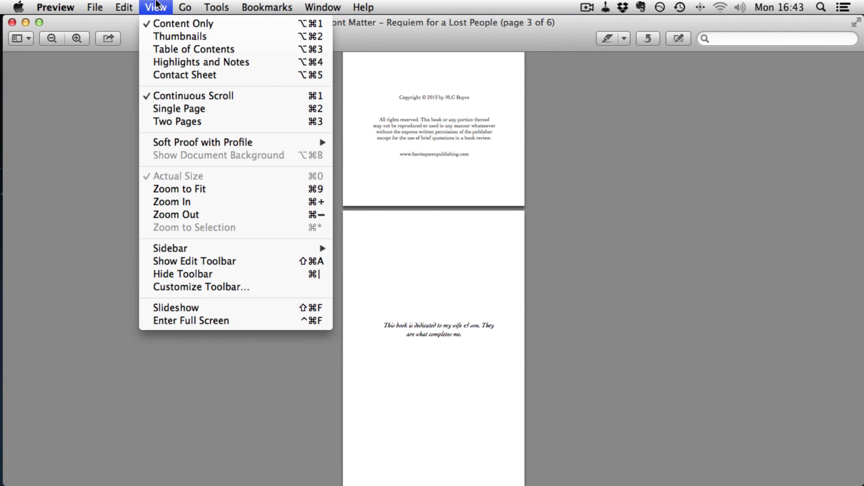
click(198, 121)
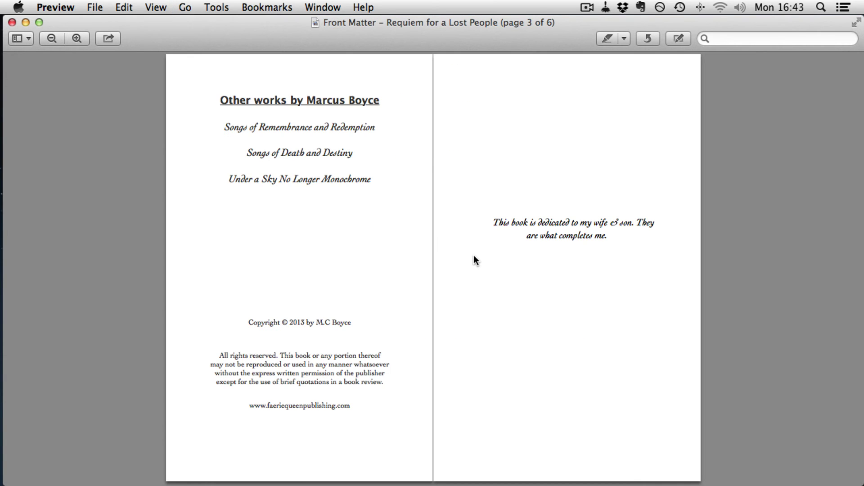
scroll(474, 254, up, 10)
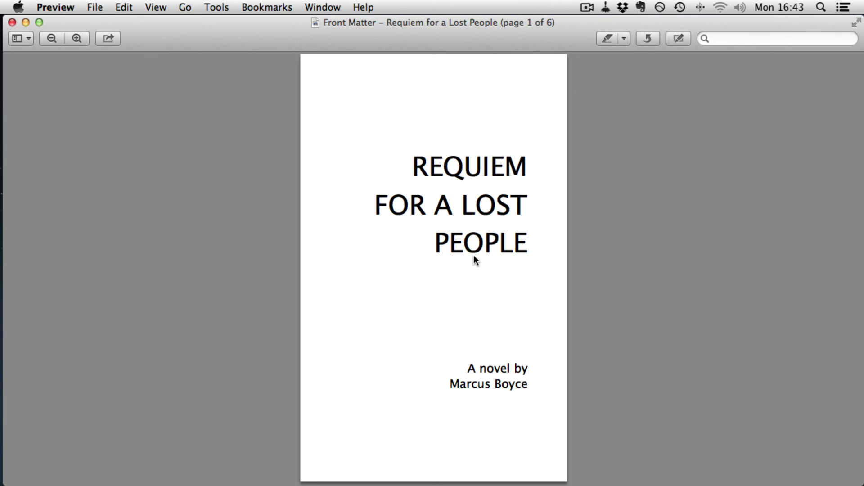
scroll(475, 260, down, 5)
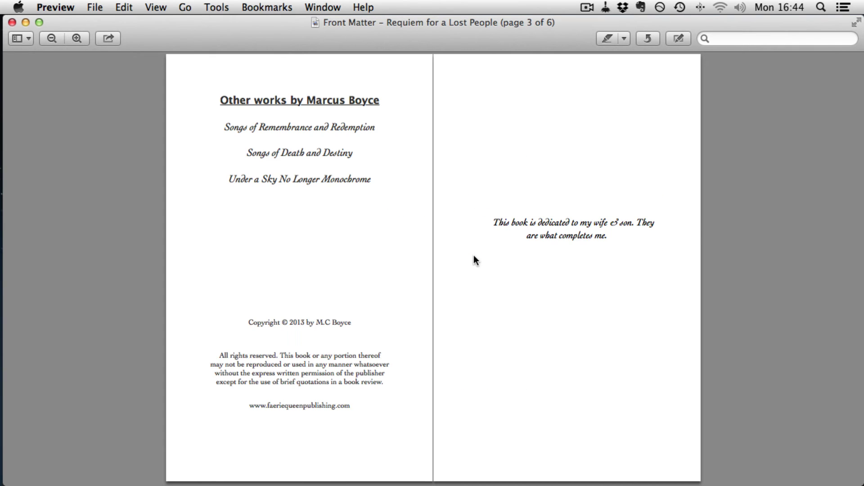
scroll(473, 256, down, 5)
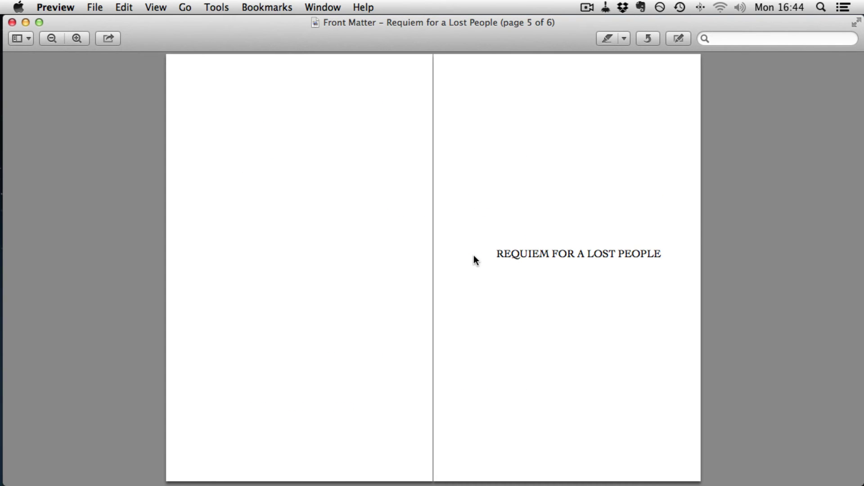
scroll(475, 260, down, 5)
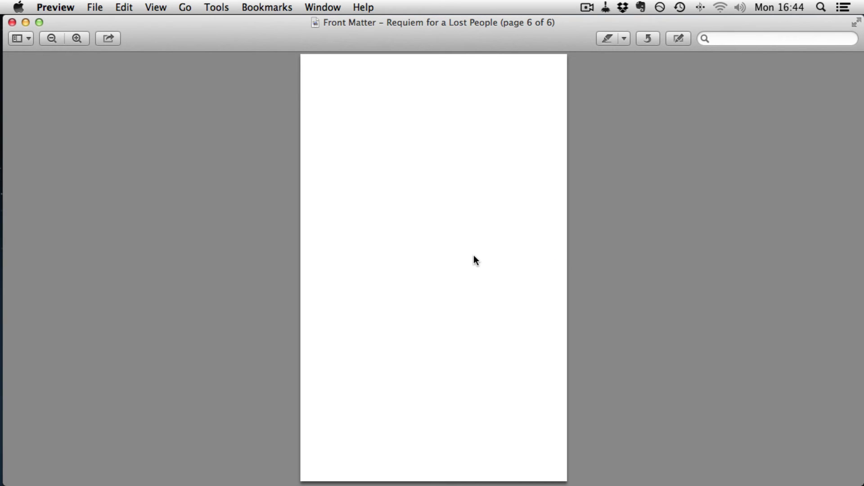
scroll(474, 256, up, 3)
scroll(474, 257, down, 3)
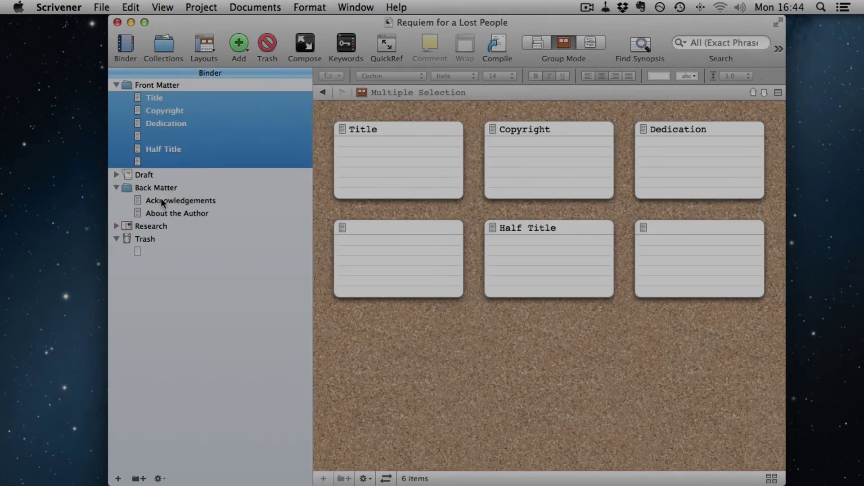
Select the Acknowledgements and About the Author documents in the binder
click(161, 199)
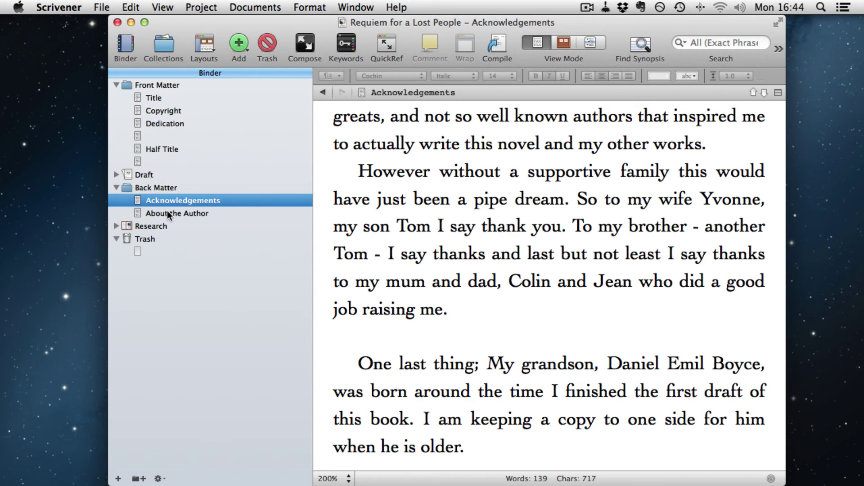
click(117, 174)
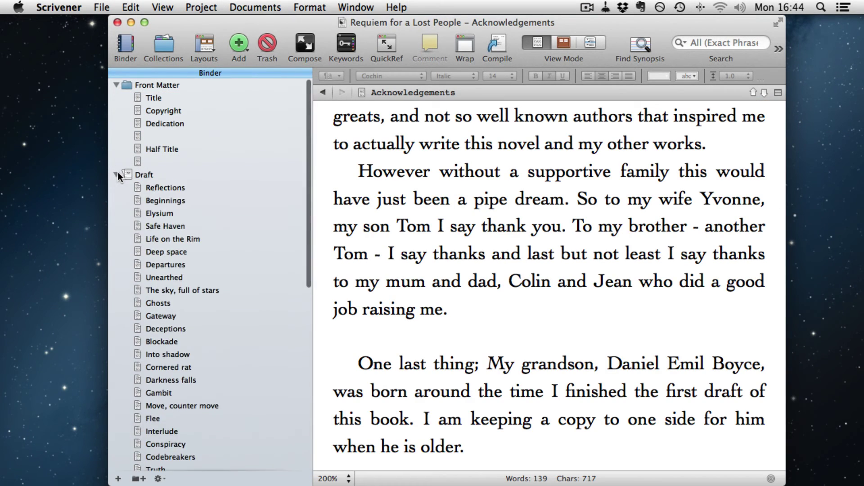
click(117, 173)
shift+click(174, 211)
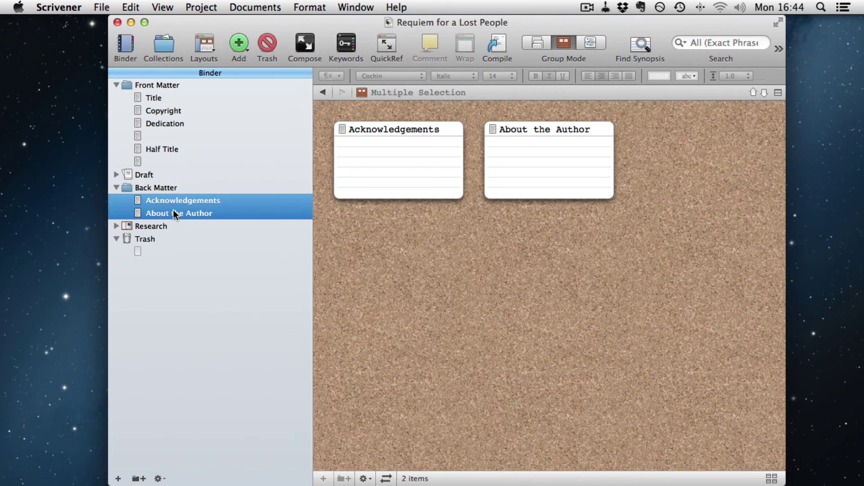
Compile with Contents set to Current Selection, checking the section-title header in Page Settings
click(101, 7)
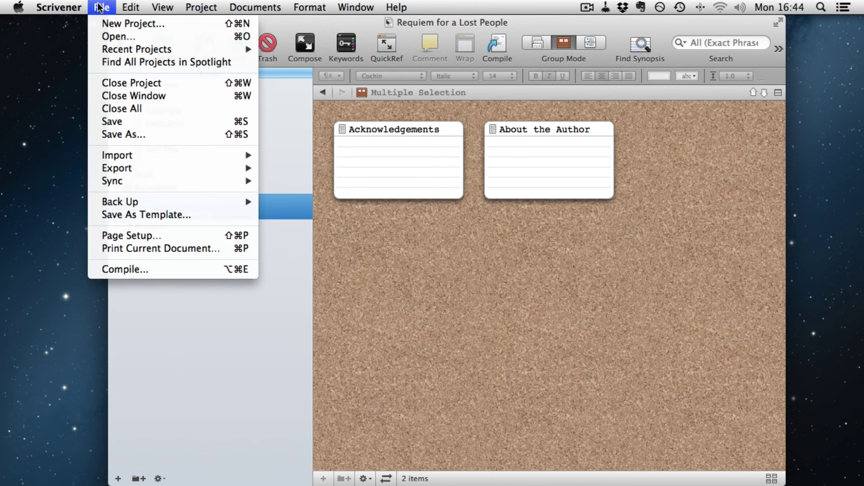
click(161, 271)
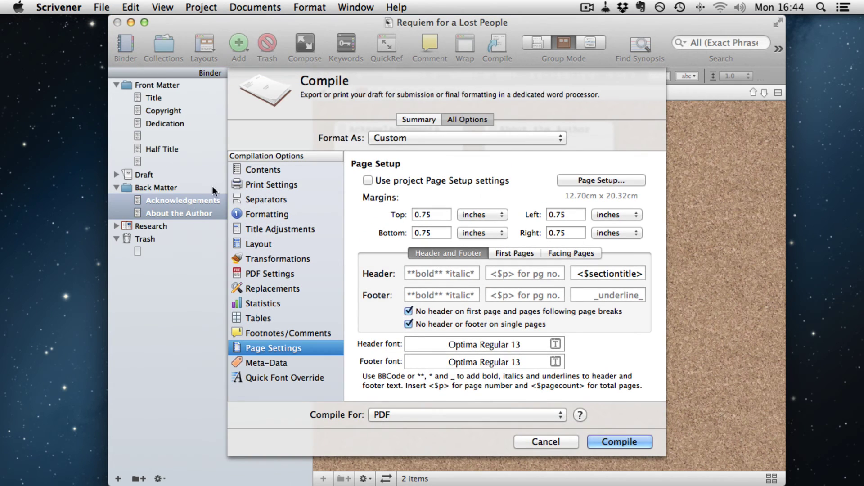
click(277, 170)
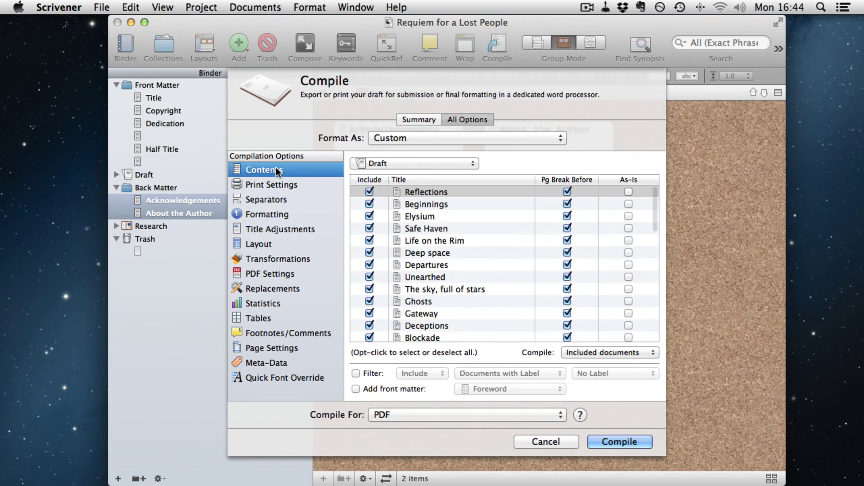
click(446, 164)
click(415, 186)
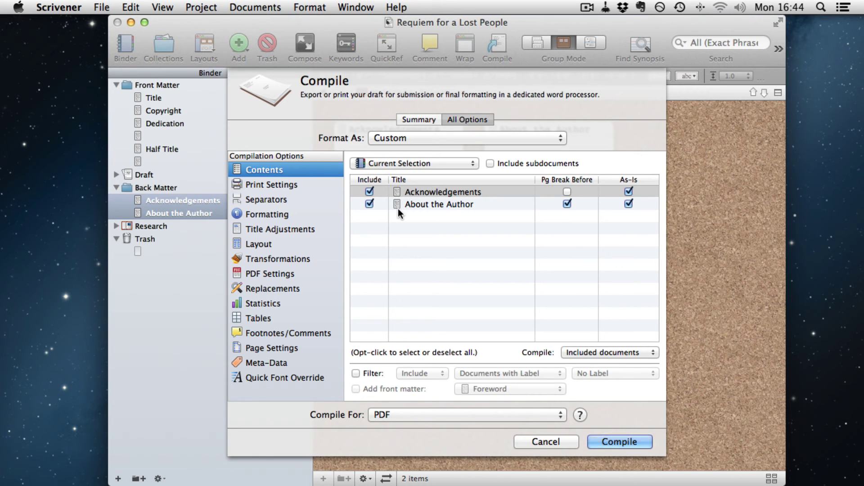
click(272, 349)
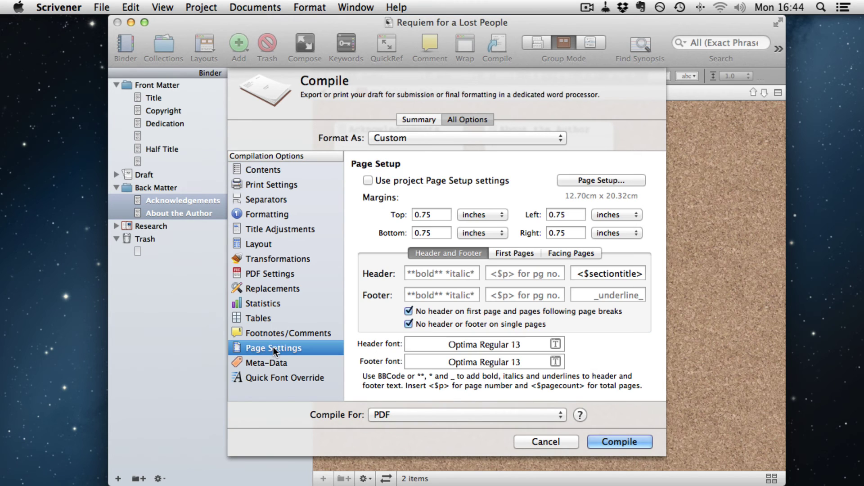
click(638, 275)
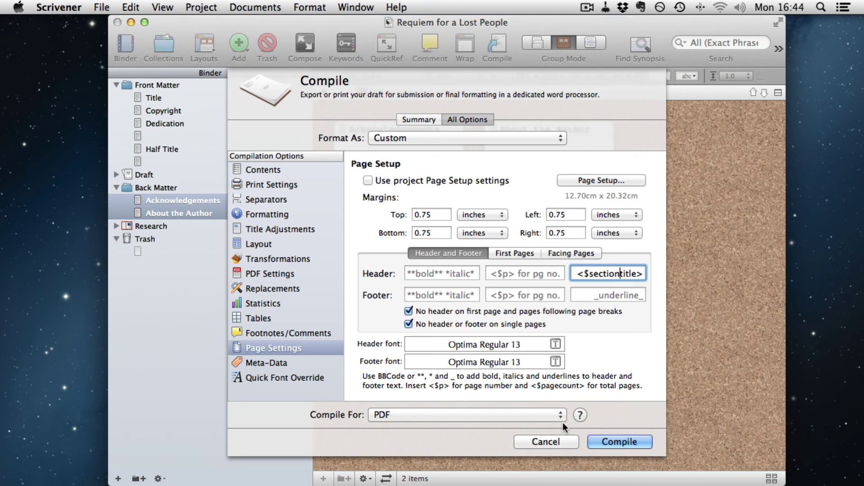
click(536, 444)
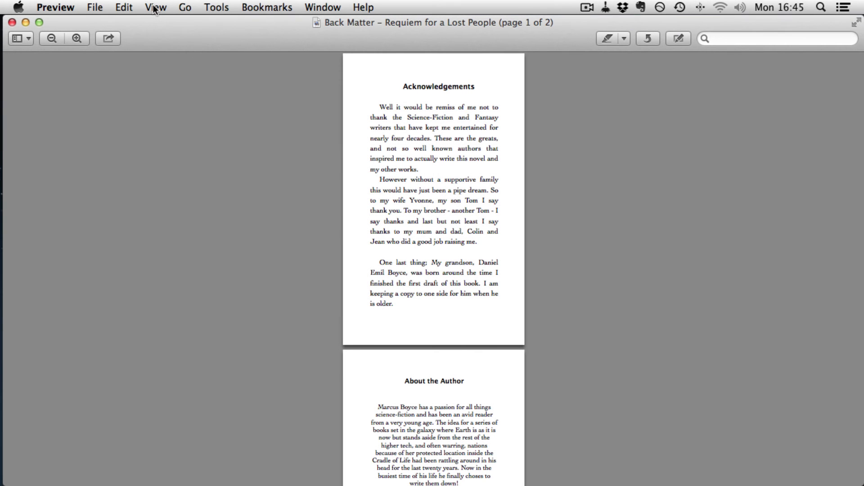
Scroll the Back Matter PDF and switch Preview to Two Pages view
scroll(427, 275, down, 5)
scroll(434, 80, up, 5)
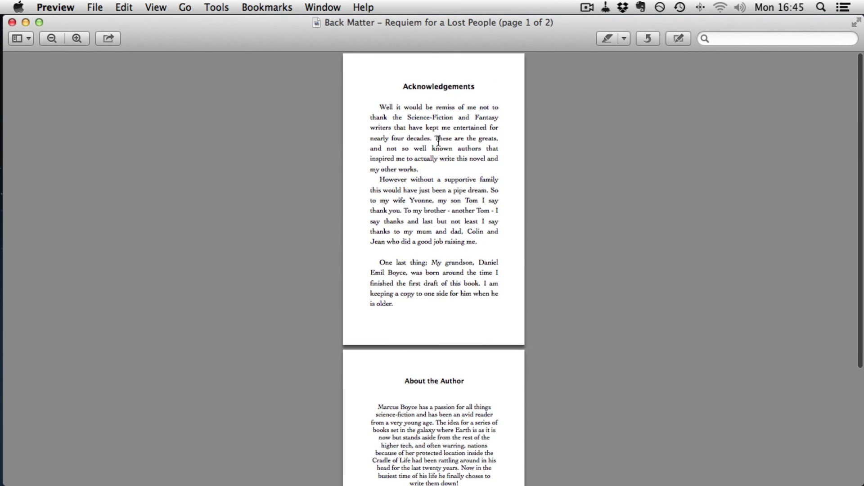
scroll(444, 175, down, 5)
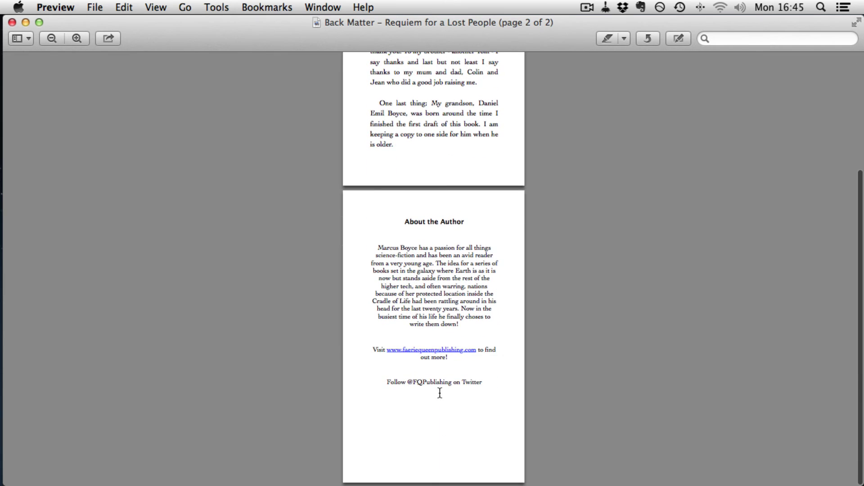
scroll(195, 163, up, 5)
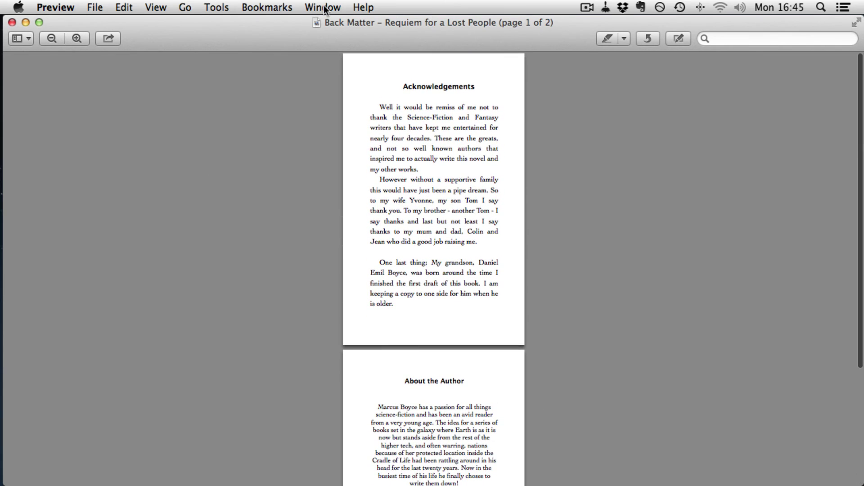
click(161, 6)
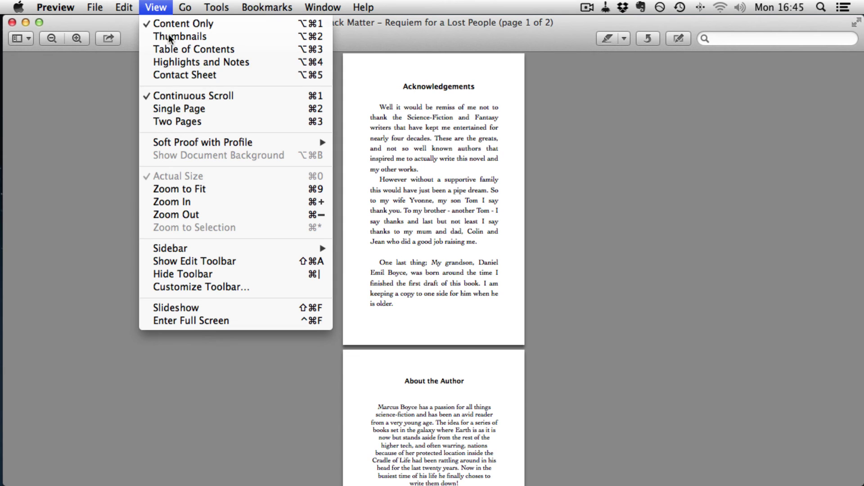
click(188, 118)
scroll(461, 202, down, 3)
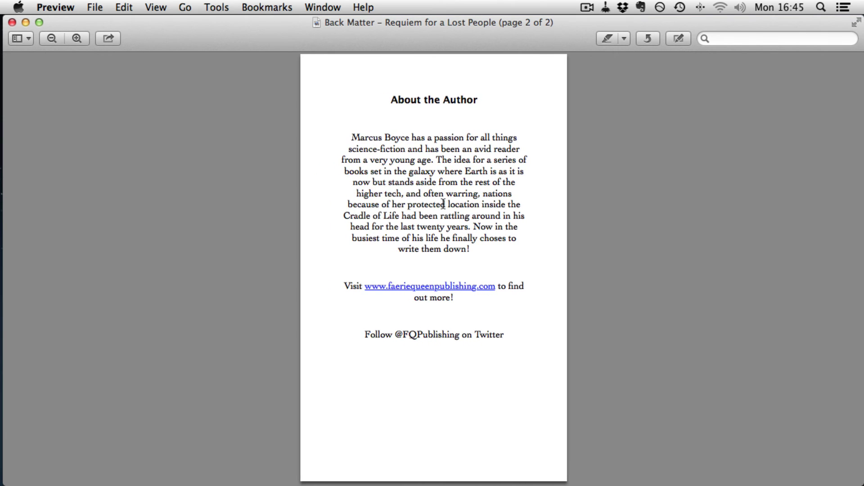
Flip back and forth between the Acknowledgements and About the Author pages
key(Up)
key(Down)
key(Up)
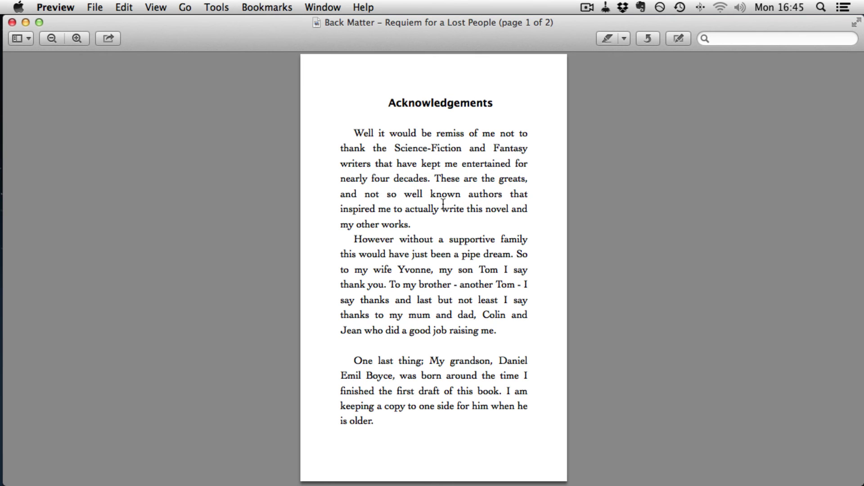
key(Down)
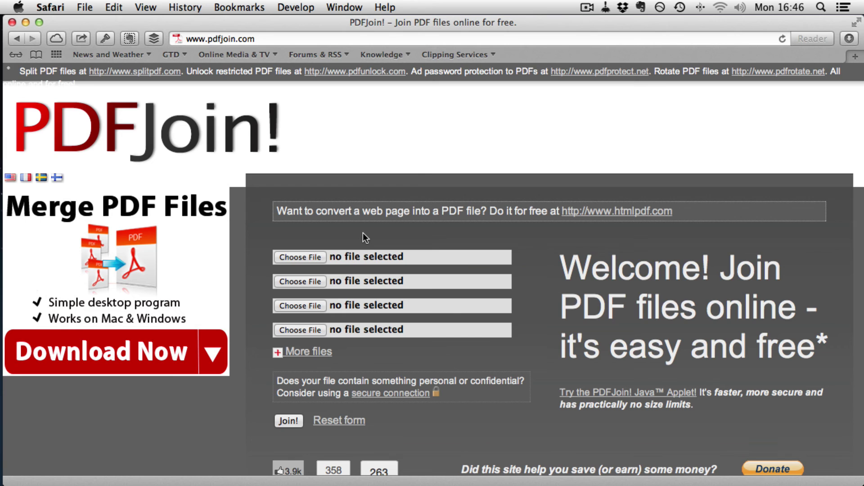
Add the Front Matter PDF from Dropbox > Writings > Requiem for a Lost People as file one
click(290, 255)
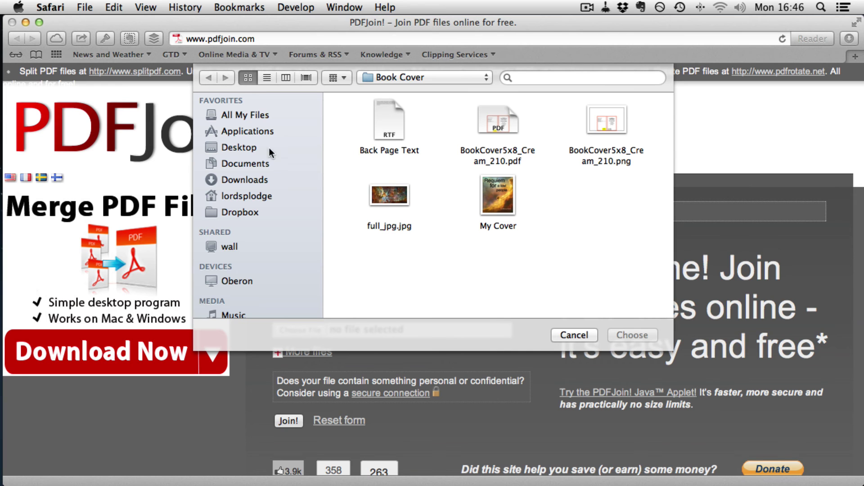
click(242, 212)
scroll(421, 248, down, 10)
double_click(504, 271)
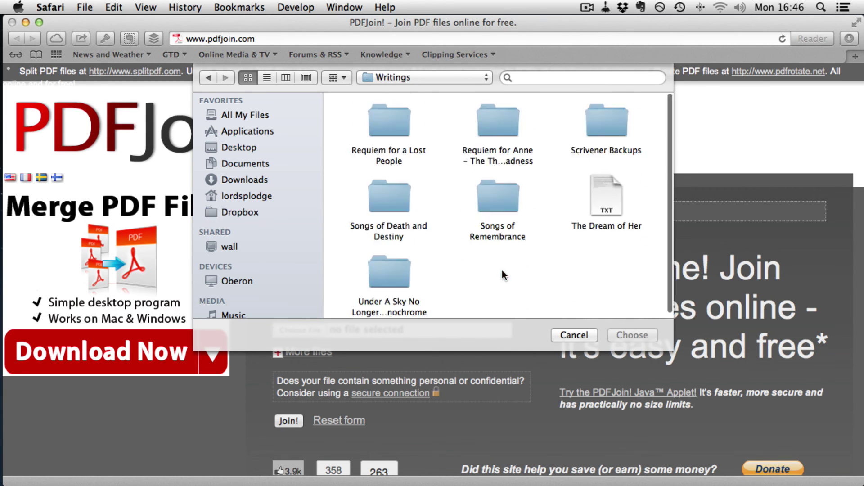
double_click(379, 145)
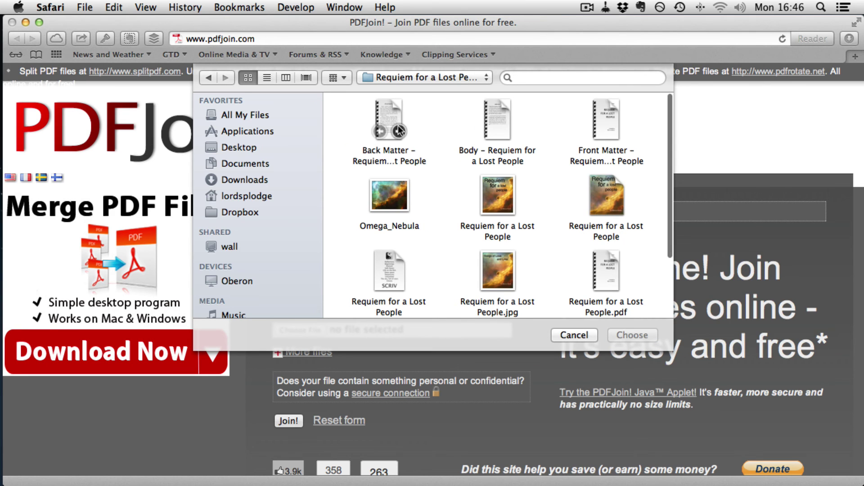
double_click(609, 115)
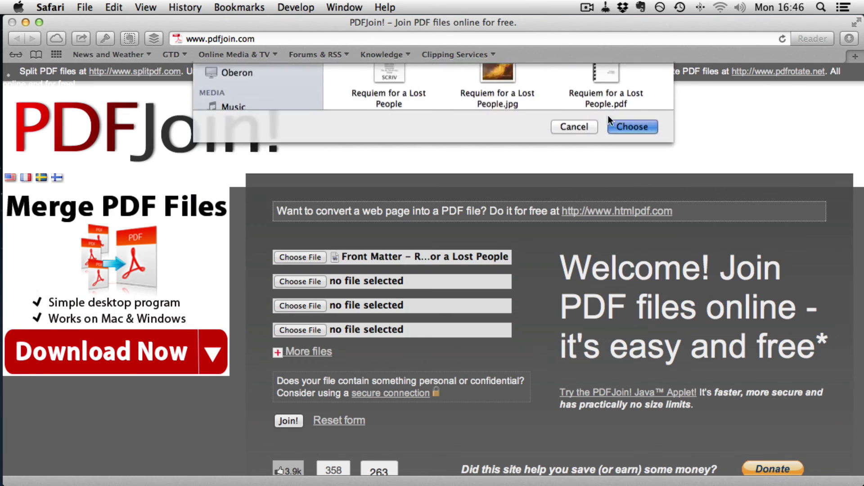
Add the Body PDF as the second file and Back Matter PDF as the third
click(300, 282)
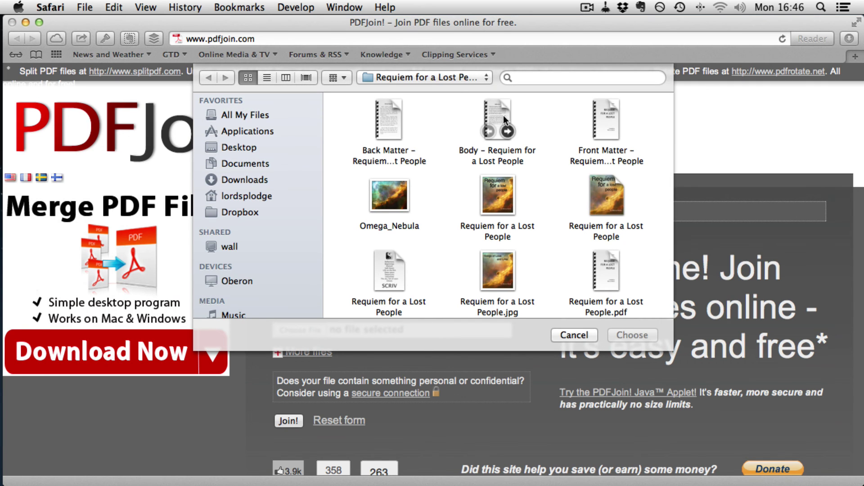
double_click(498, 113)
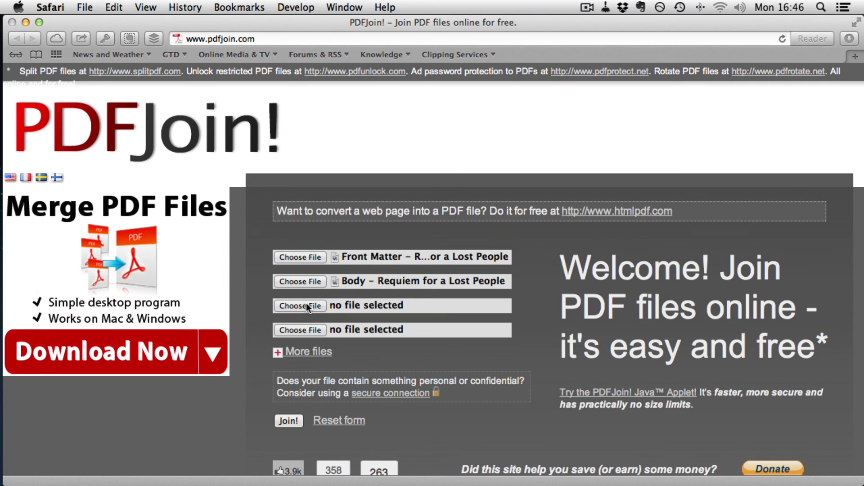
click(306, 305)
double_click(384, 113)
scroll(381, 393, down, 5)
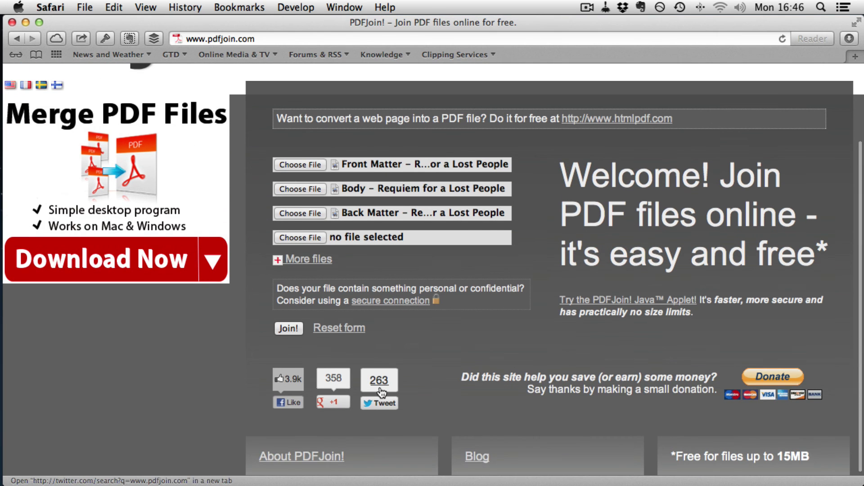
Open the merged Requiem for a Lost People.pdf as two-page spreads and page forward to page 29
key(super+h)
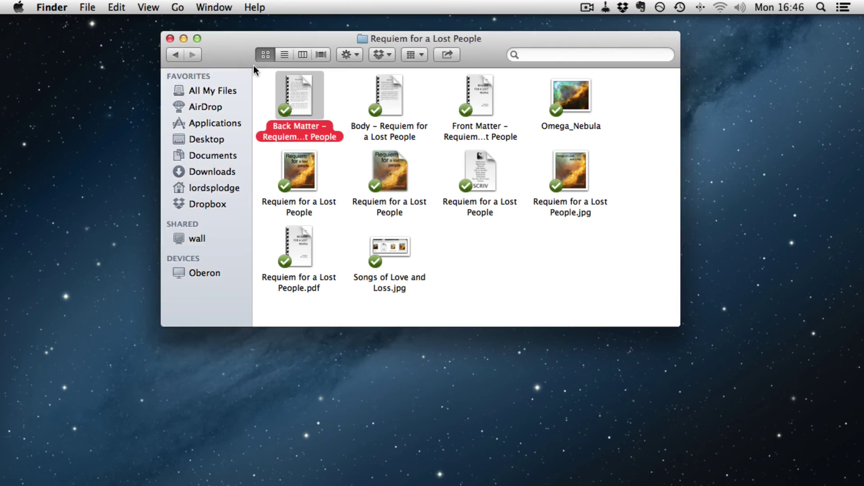
double_click(303, 241)
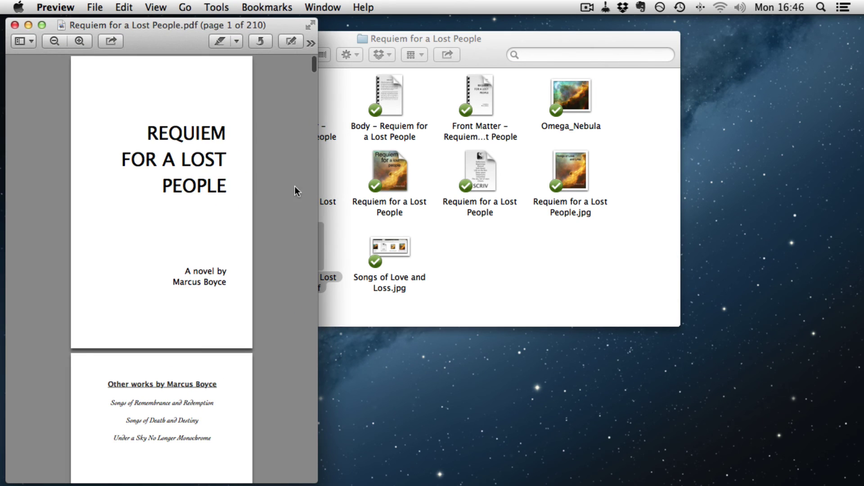
click(154, 7)
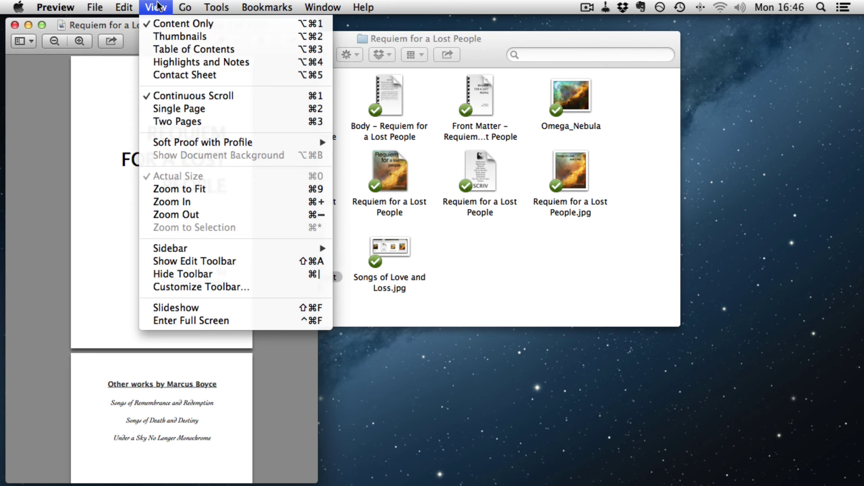
click(180, 122)
click(162, 7)
mouse_move(124, 8)
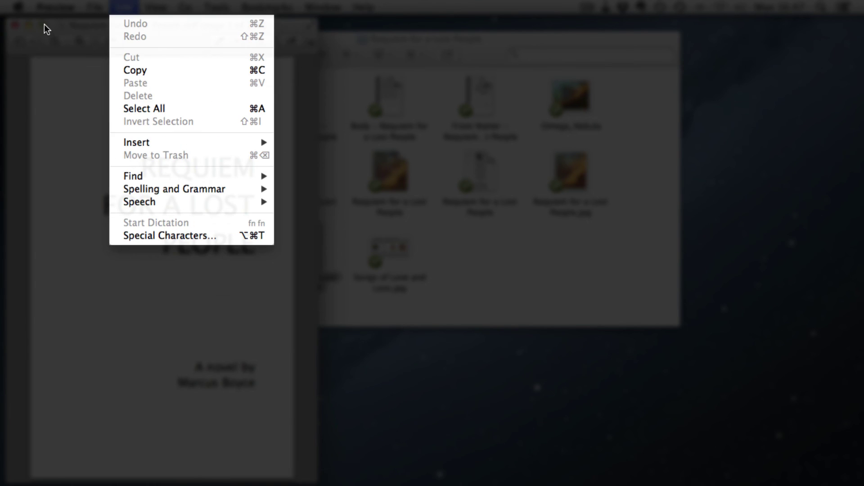
click(44, 23)
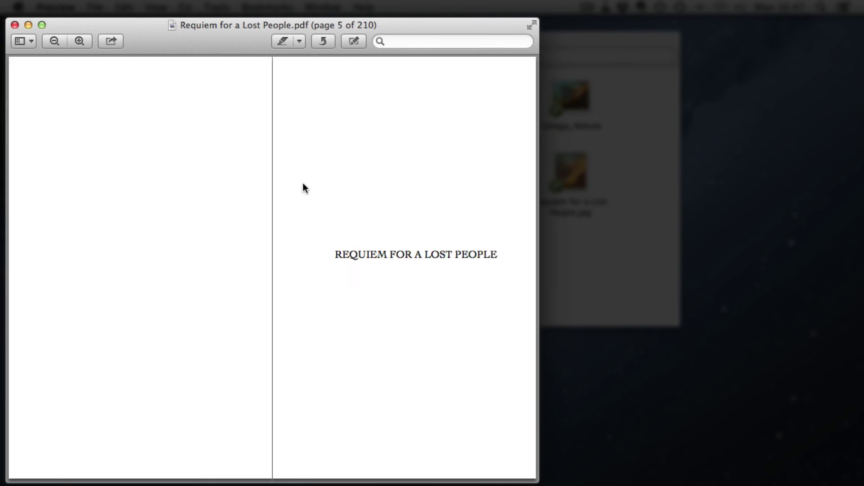
key(Right)
key(Right)
key(Right)
key(Right)
key(Right)
key(Right)
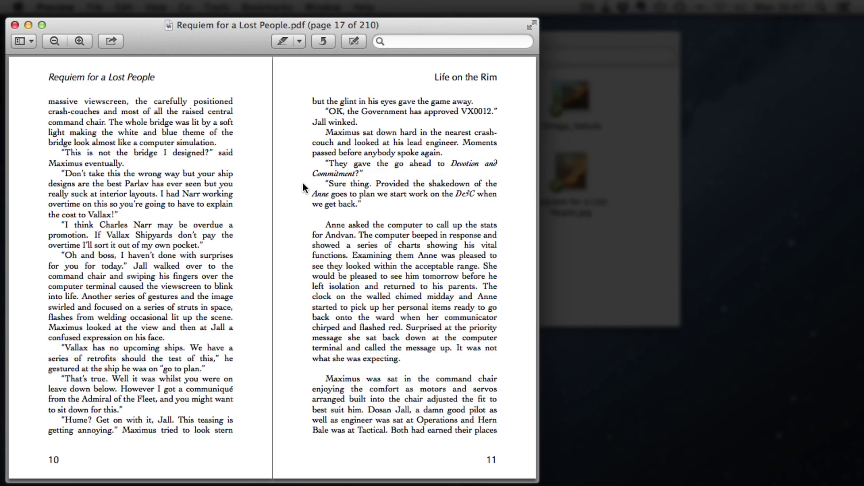
key(Right)
key(Right)
key(Right)
key(Right)
key(Right)
key(Right)
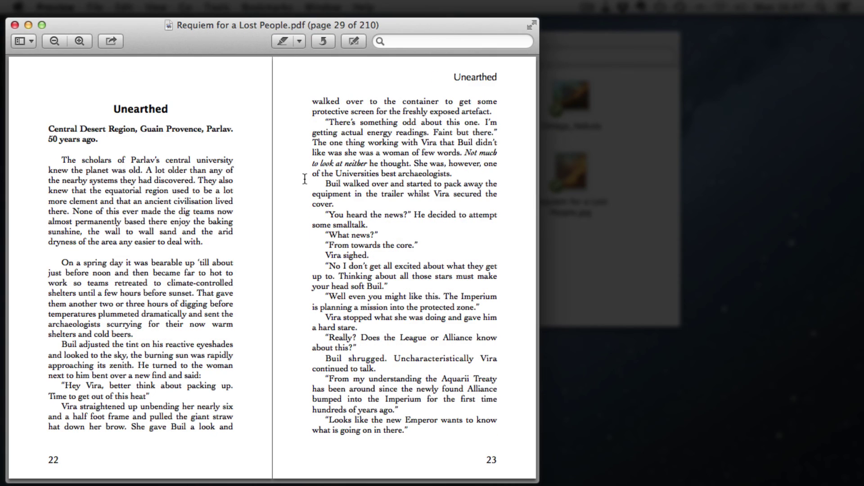
Jump to page 209, scroll to the final page 210, and close the PDF
click(126, 6)
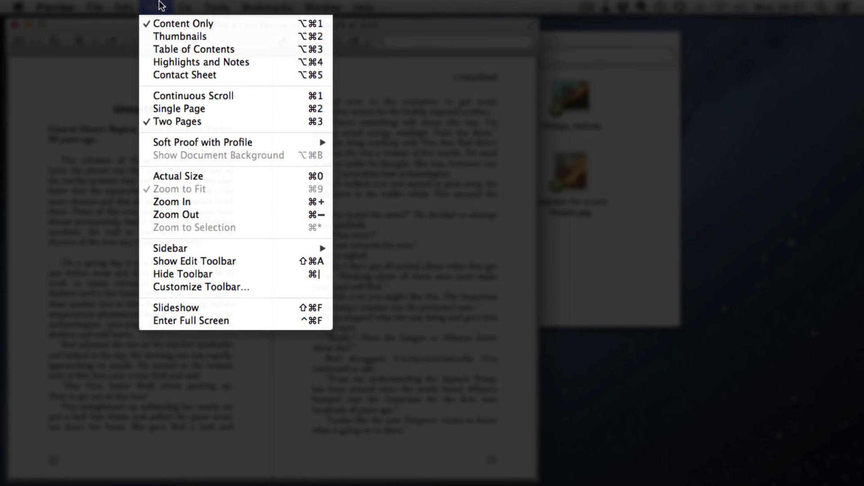
mouse_move(186, 7)
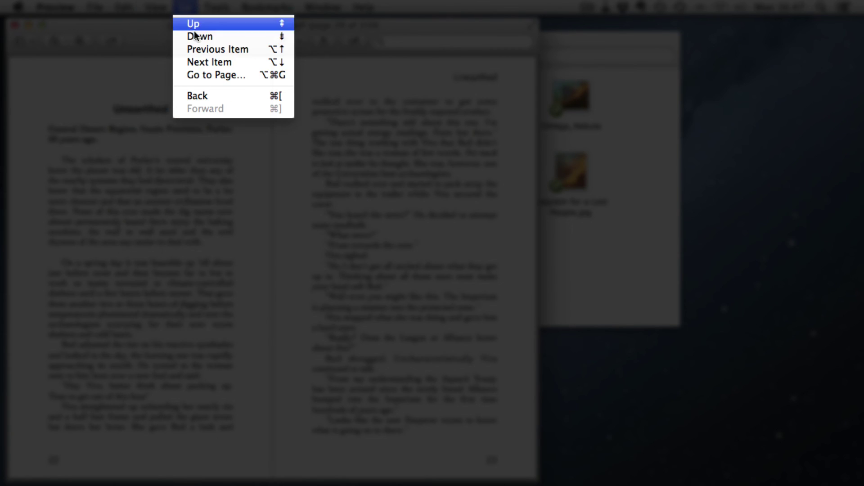
click(209, 73)
text(209)
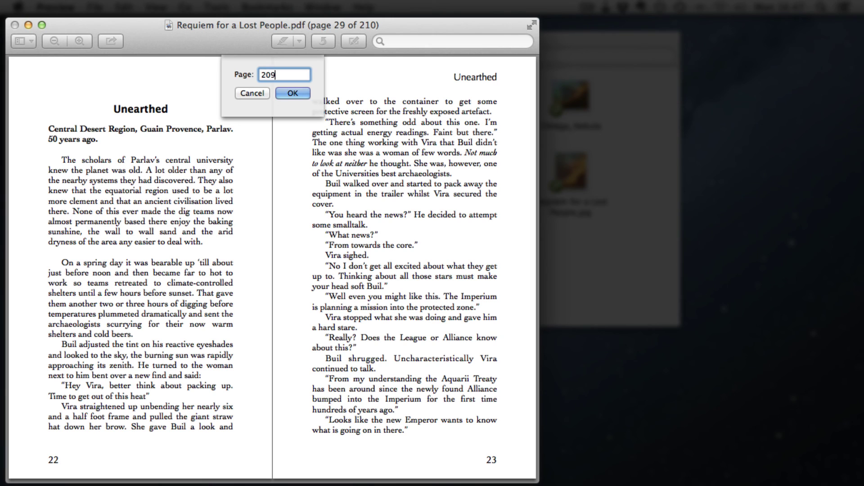
key(Return)
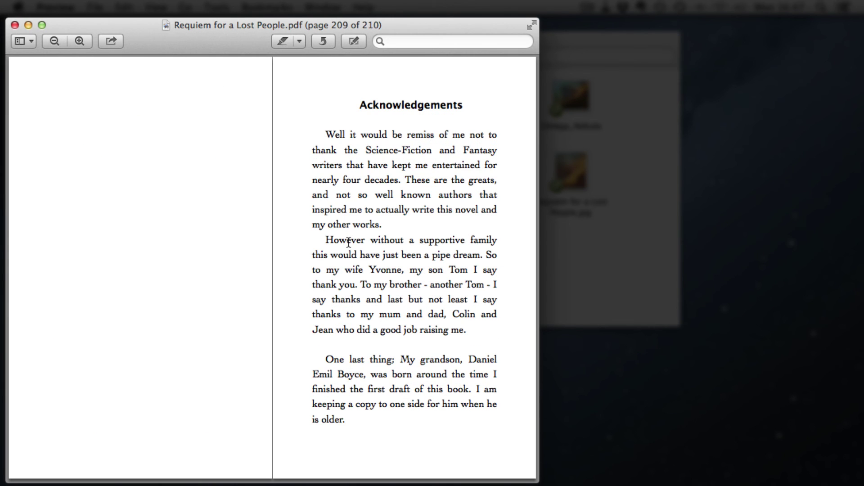
scroll(349, 242, up, 1)
scroll(348, 242, down, 1)
scroll(348, 242, down, 1)
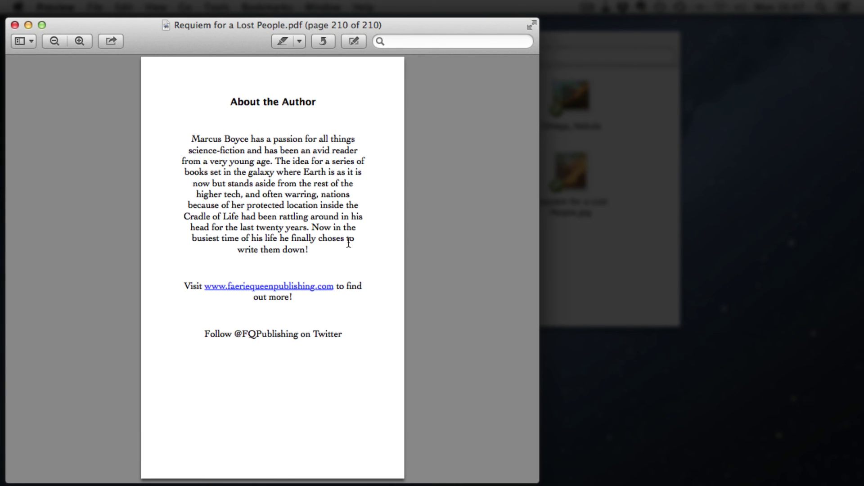
key(super+q)
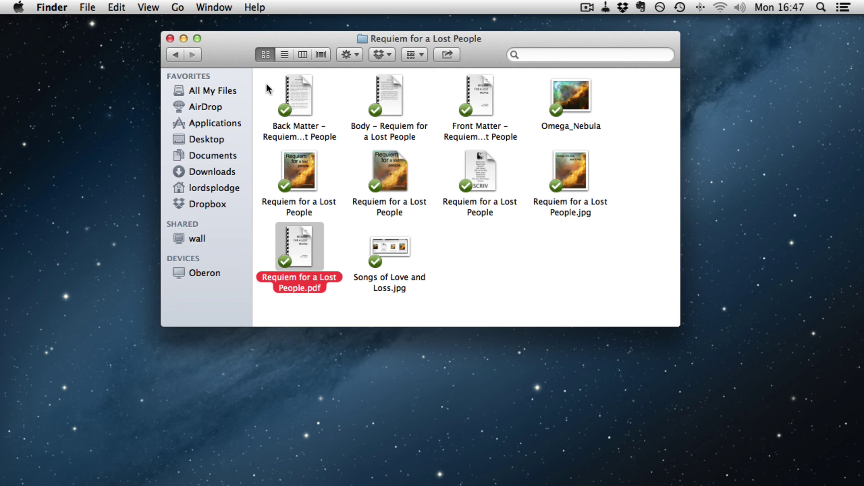
Go back to Dropbox, enter the Book Cover folder, and open BookCover5x8_Cream_210.png
click(172, 54)
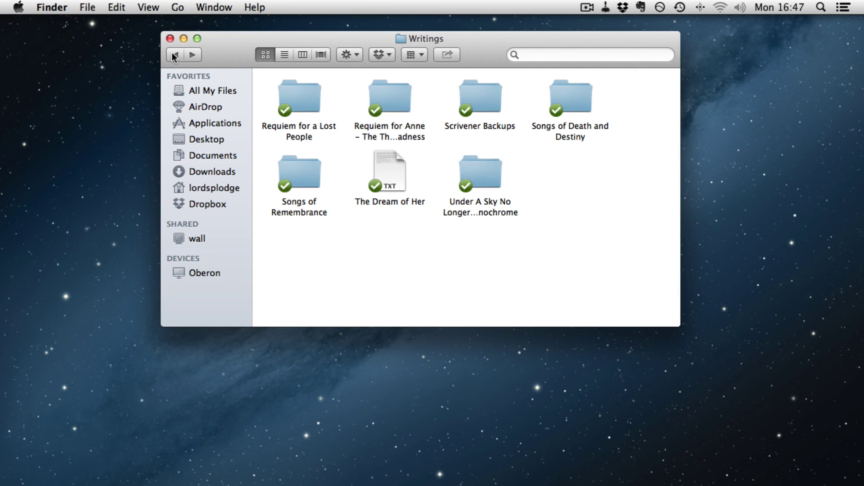
click(173, 55)
scroll(561, 245, up, 5)
double_click(544, 212)
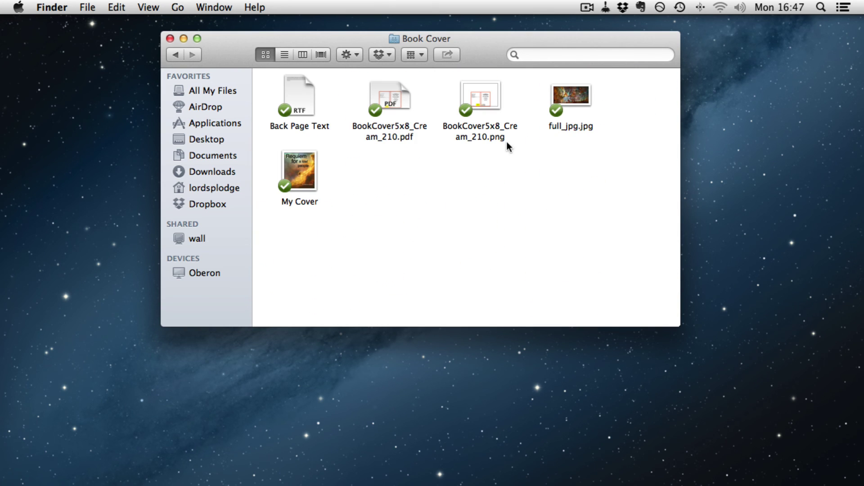
double_click(481, 100)
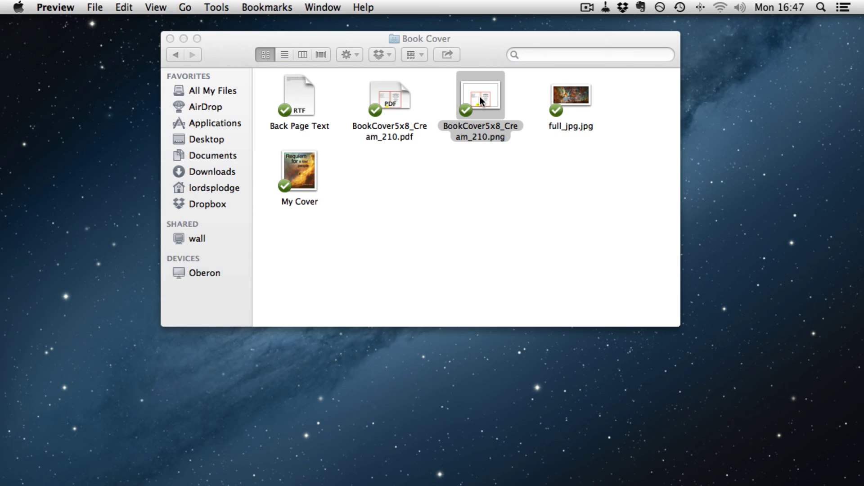